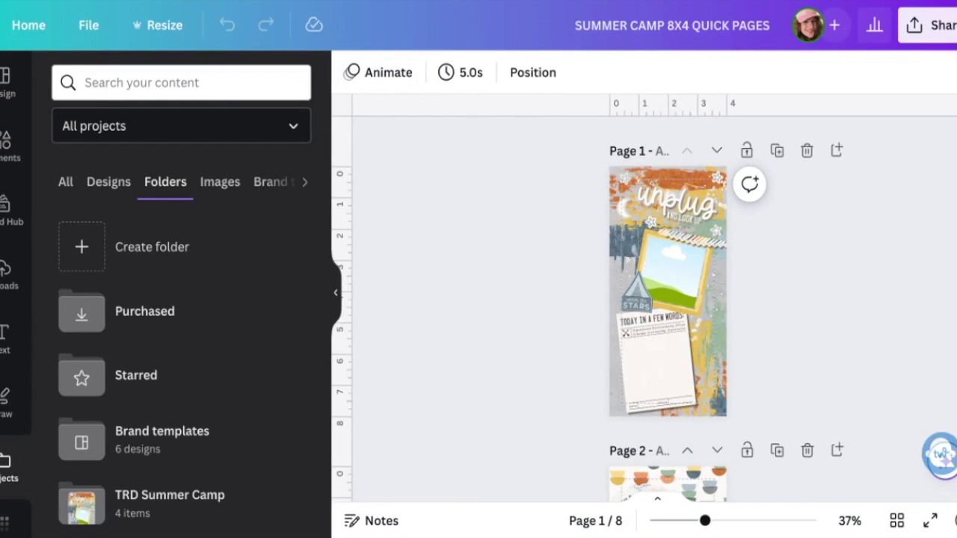
Zoom in to inspect page 1's unplug title layout, then scroll down to page 2.
{"action": "key", "text": "ctrl+plus"}
{"action": "key", "text": "ctrl+plus"}
{"action": "key", "text": "ctrl+plus"}
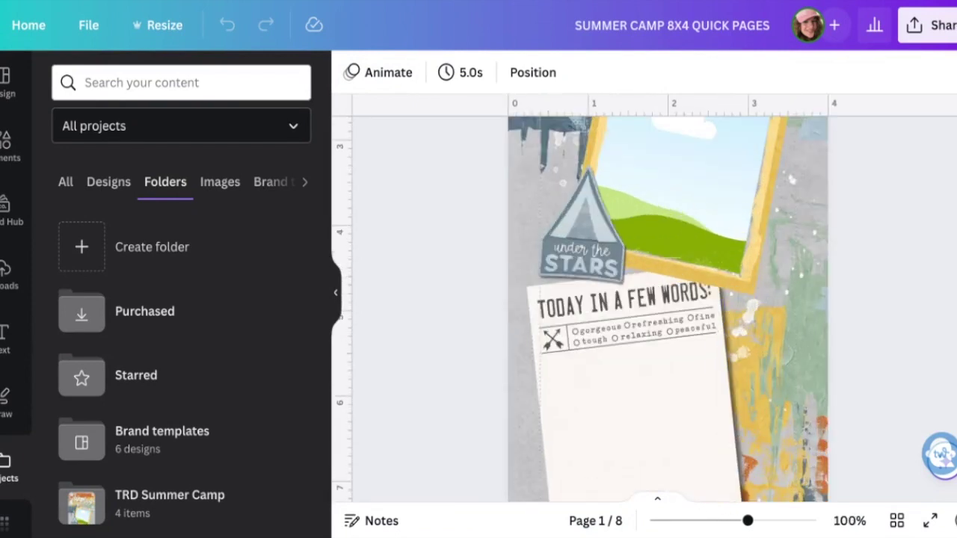
{"action": "scroll", "coordinate": [578, 224], "scroll_direction": "up", "scroll_amount": 5}
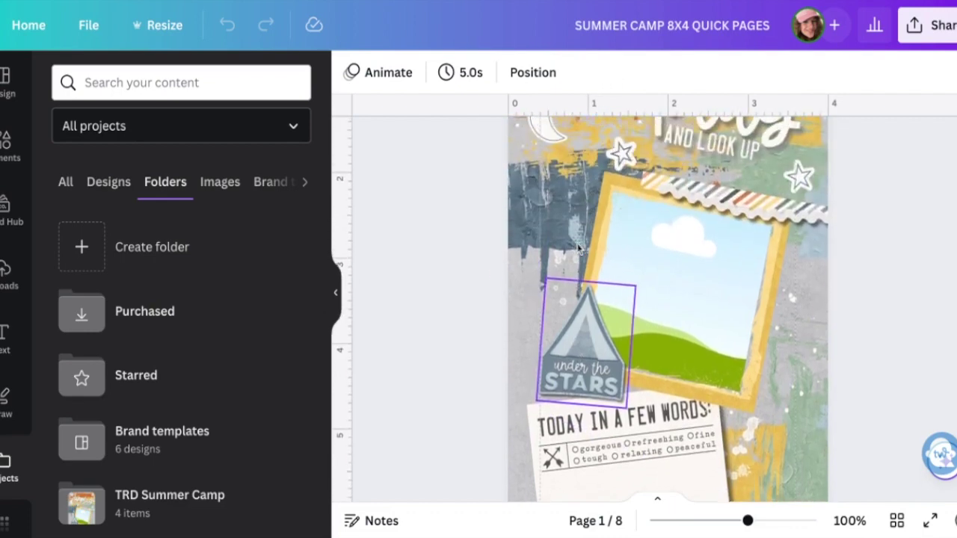
{"action": "scroll", "coordinate": [578, 249], "scroll_direction": "up", "scroll_amount": 2}
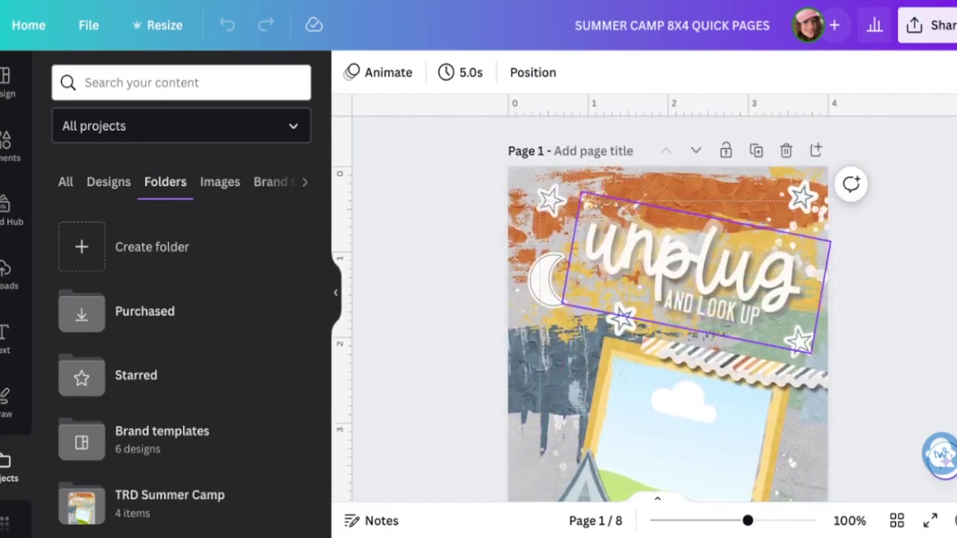
{"action": "scroll", "coordinate": [583, 284], "scroll_direction": "down", "scroll_amount": 5}
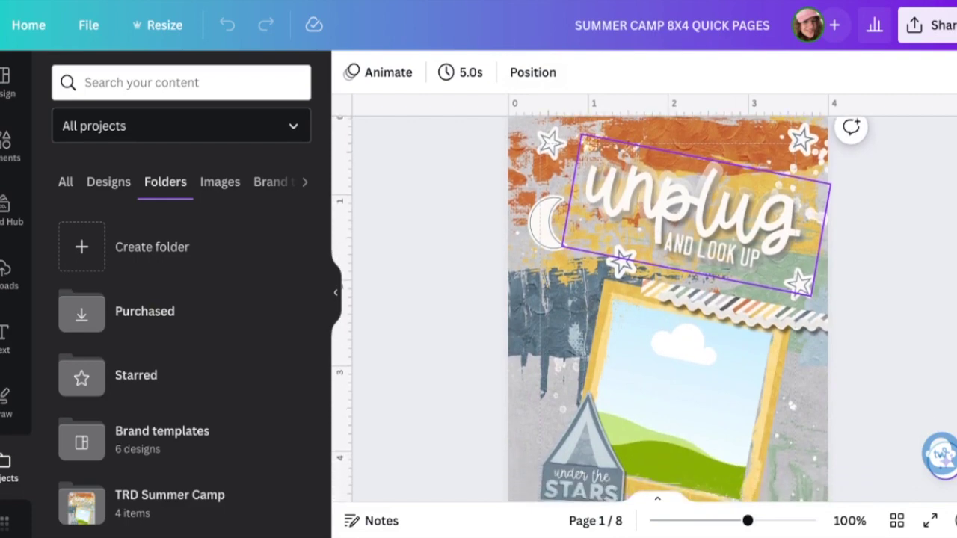
{"action": "scroll", "coordinate": [587, 299], "scroll_direction": "down", "scroll_amount": 6}
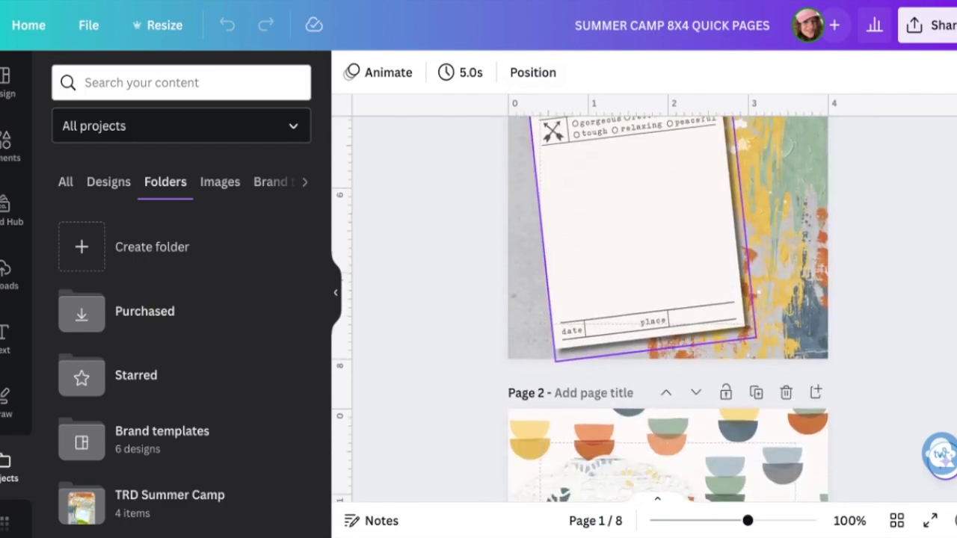
{"action": "scroll", "coordinate": [667, 307], "scroll_direction": "up", "scroll_amount": 10}
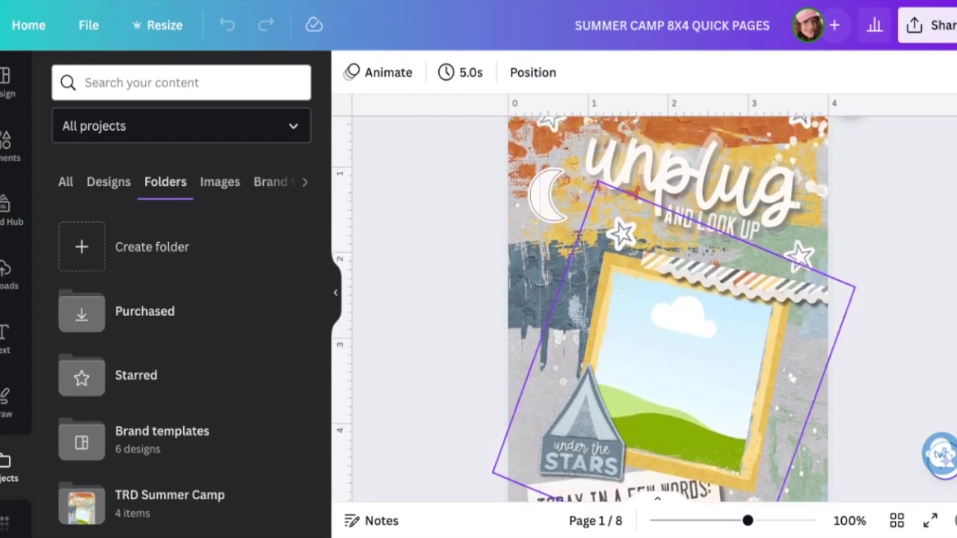
{"action": "scroll", "coordinate": [668, 306], "scroll_direction": "up", "scroll_amount": 3}
{"action": "scroll", "coordinate": [668, 307], "scroll_direction": "down", "scroll_amount": 4}
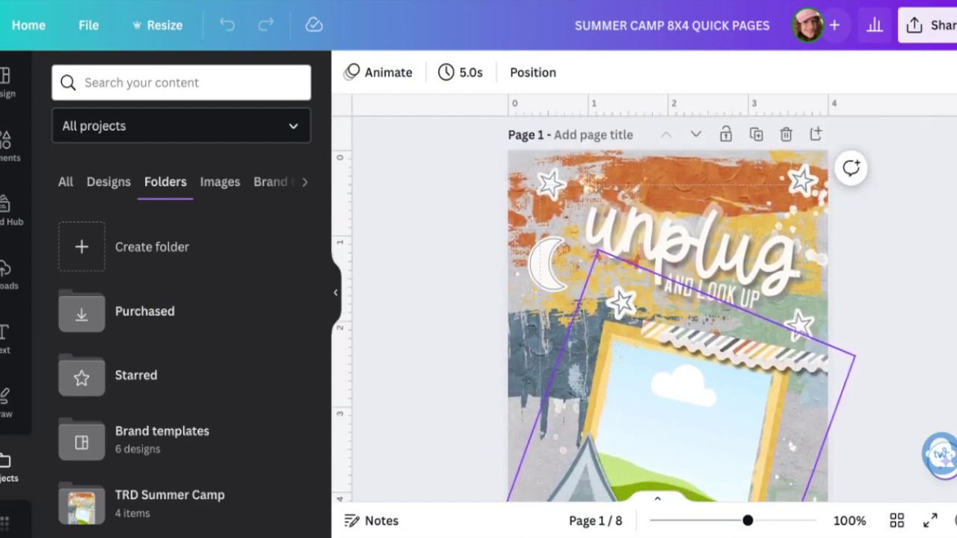
{"action": "scroll", "coordinate": [668, 307], "scroll_direction": "down", "scroll_amount": 15}
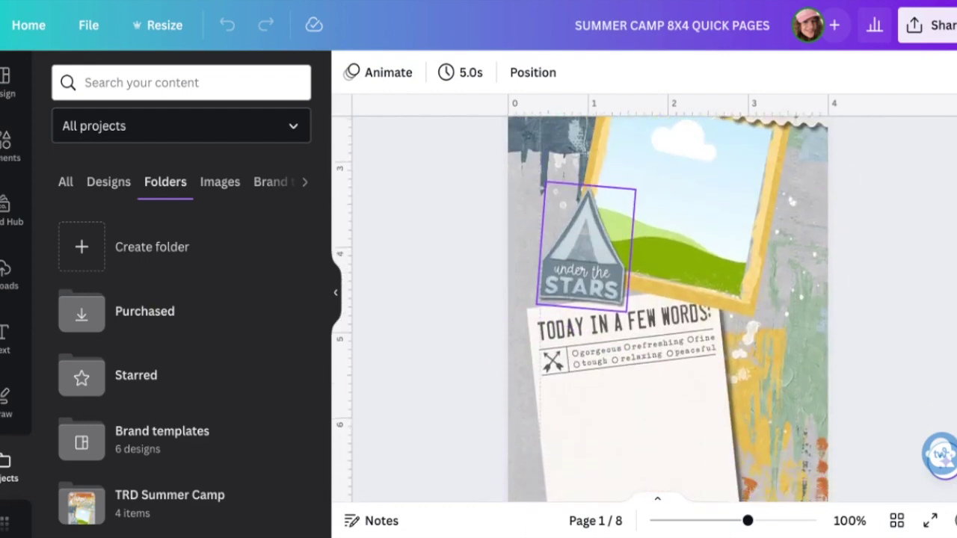
Scroll past pages 2–5 until the orange page 6 with the 'Find Yourself' pennant shows.
{"action": "scroll", "coordinate": [638, 240], "scroll_direction": "down", "scroll_amount": 6}
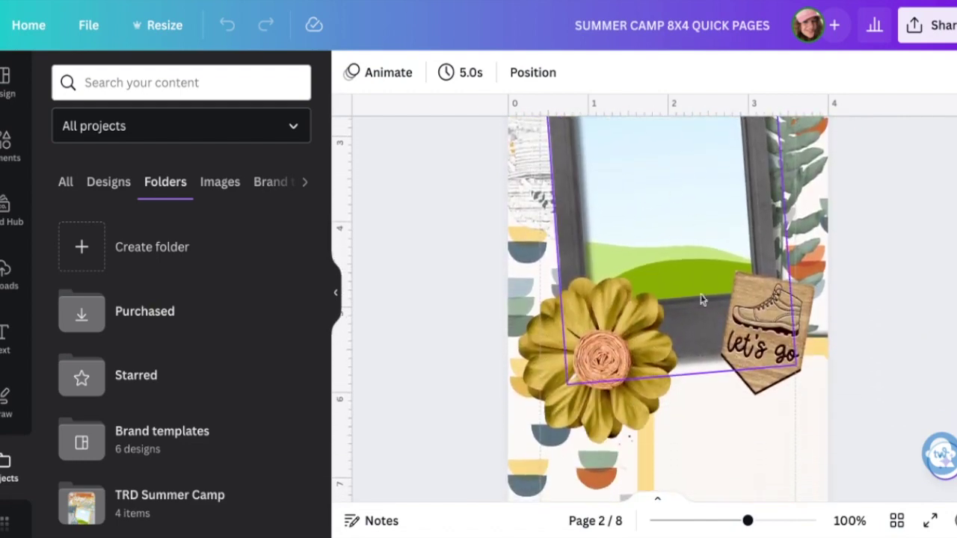
{"action": "scroll", "coordinate": [682, 234], "scroll_direction": "down", "scroll_amount": 10}
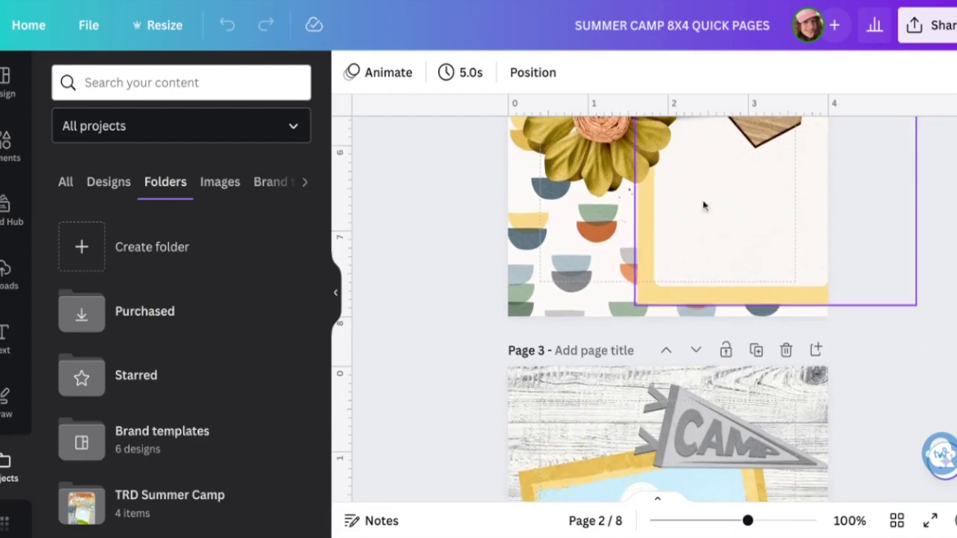
{"action": "scroll", "coordinate": [775, 247], "scroll_direction": "down", "scroll_amount": 15}
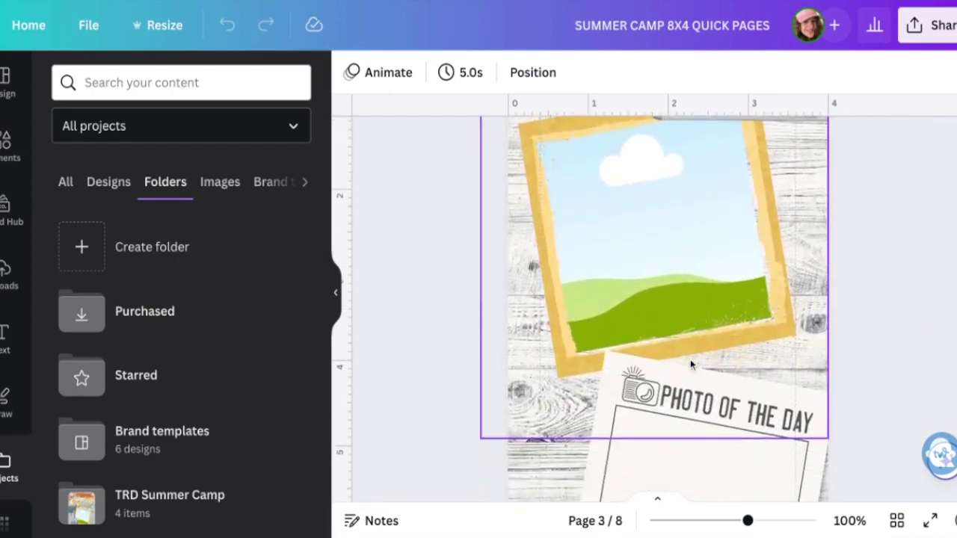
{"action": "scroll", "coordinate": [690, 359], "scroll_direction": "down", "scroll_amount": 12}
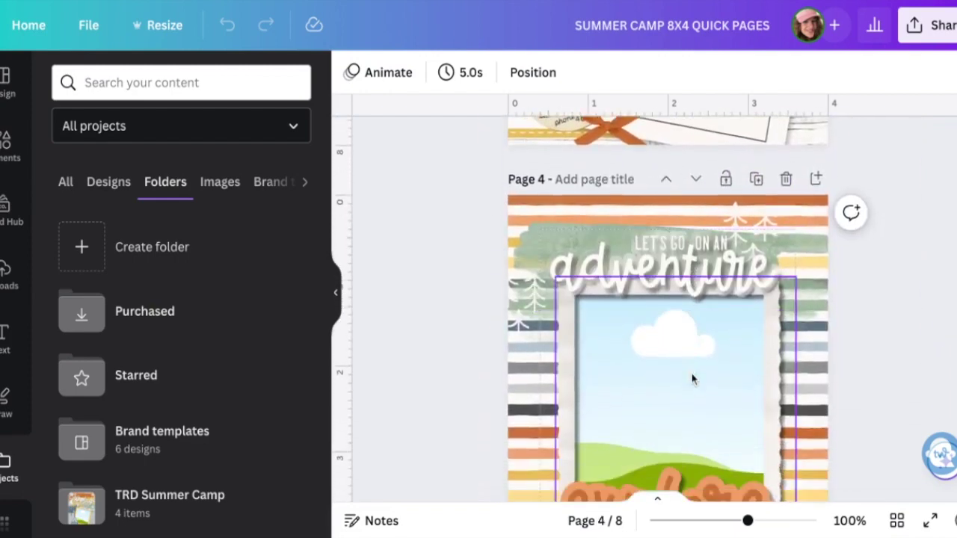
{"action": "scroll", "coordinate": [727, 381], "scroll_direction": "down", "scroll_amount": 11}
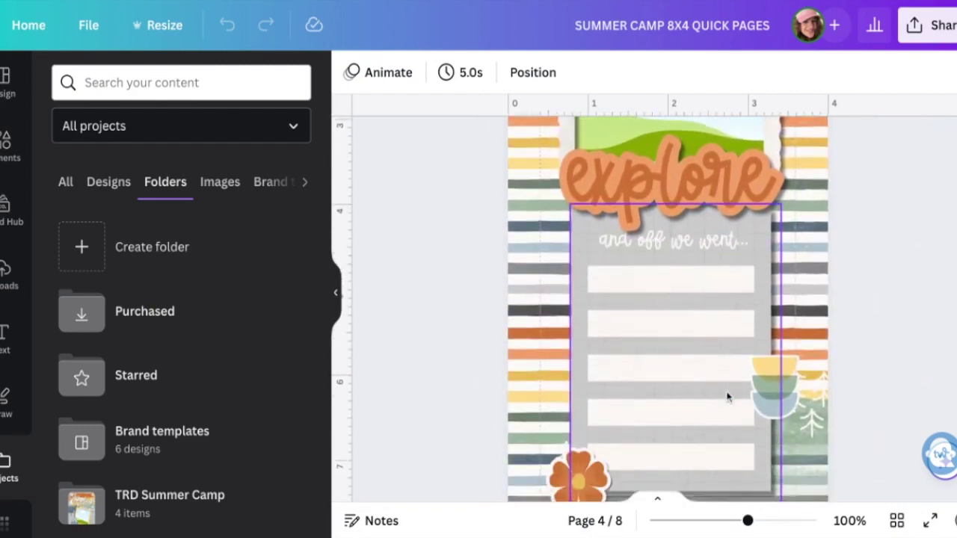
{"action": "scroll", "coordinate": [727, 397], "scroll_direction": "down", "scroll_amount": 10}
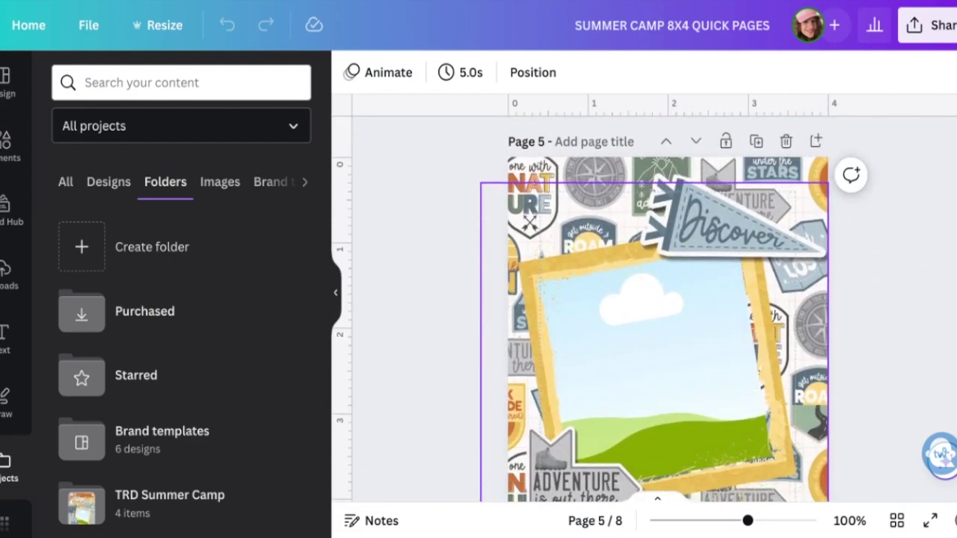
{"action": "scroll", "coordinate": [668, 314], "scroll_direction": "down", "scroll_amount": 2}
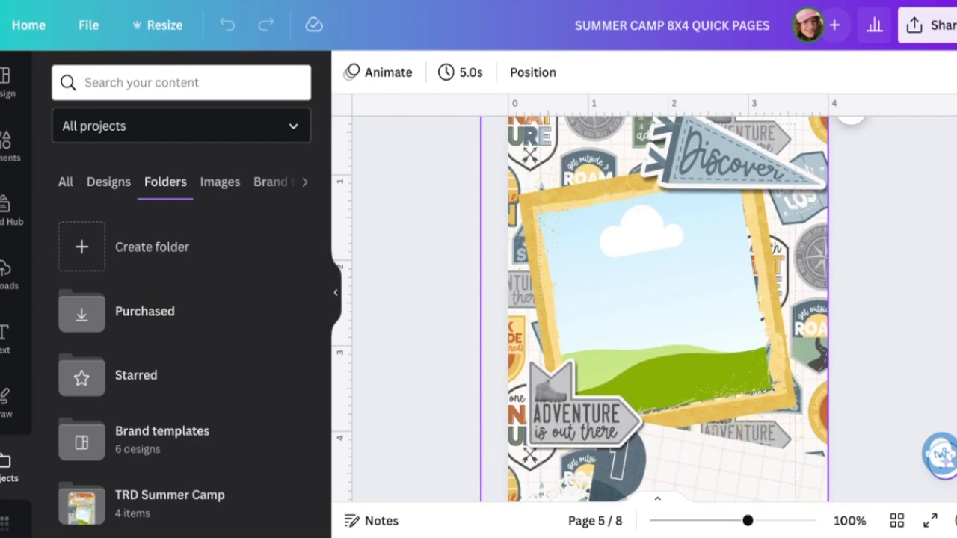
{"action": "scroll", "coordinate": [668, 314], "scroll_direction": "down", "scroll_amount": 17}
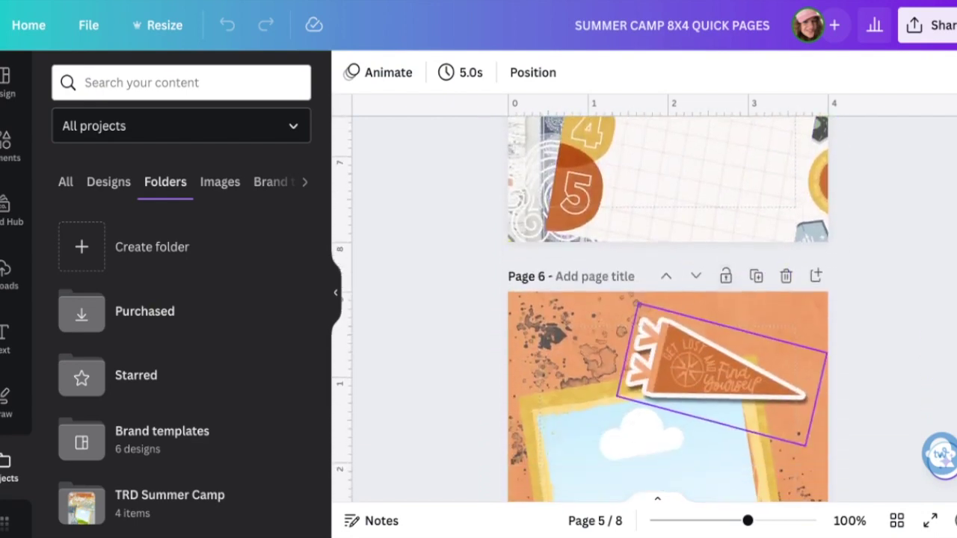
{"action": "scroll", "coordinate": [668, 314], "scroll_direction": "down", "scroll_amount": 8}
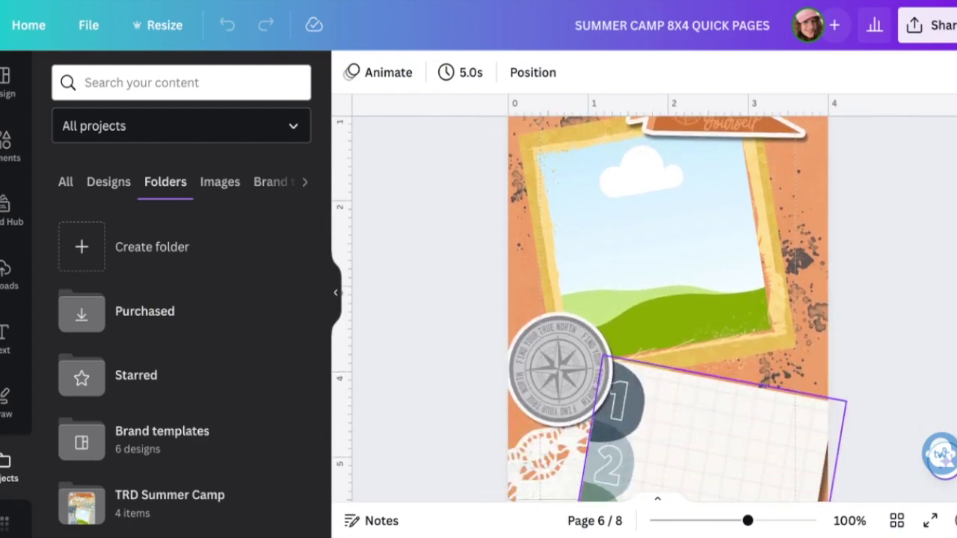
{"action": "scroll", "coordinate": [813, 243], "scroll_direction": "down", "scroll_amount": 2}
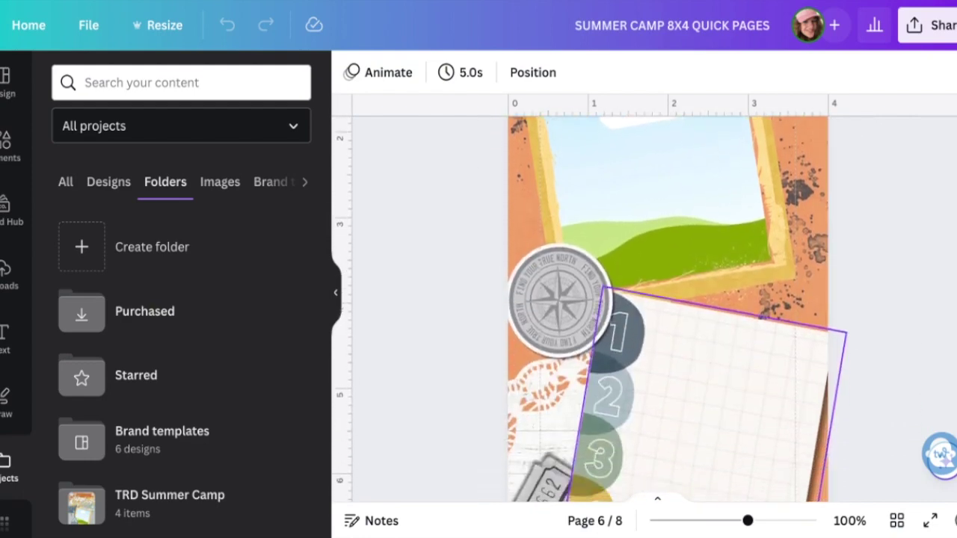
{"action": "scroll", "coordinate": [813, 243], "scroll_direction": "up", "scroll_amount": 12}
{"action": "scroll", "coordinate": [813, 243], "scroll_direction": "up", "scroll_amount": 6}
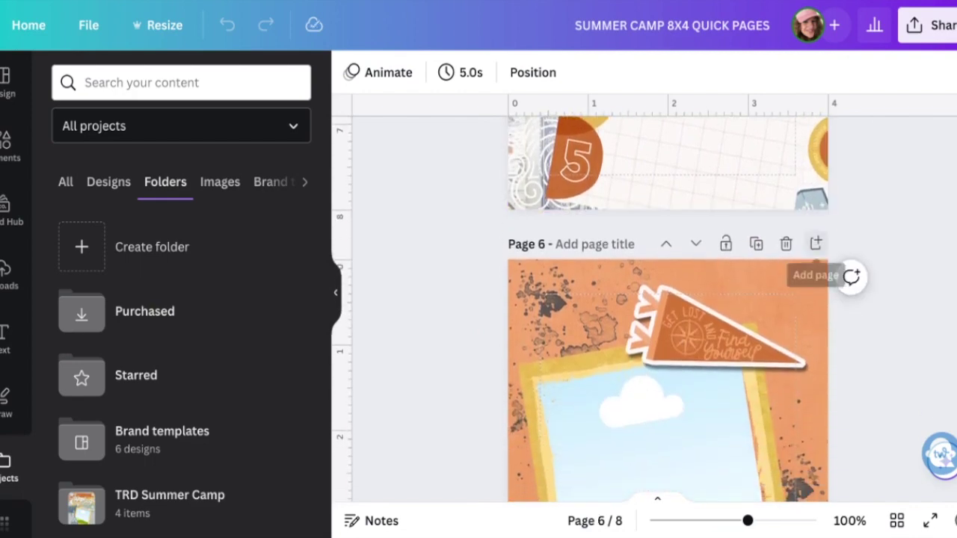
Scroll through pages 6 and 7 to the bottom of the 'roam' page 8.
{"action": "scroll", "coordinate": [853, 212], "scroll_direction": "down", "scroll_amount": 4}
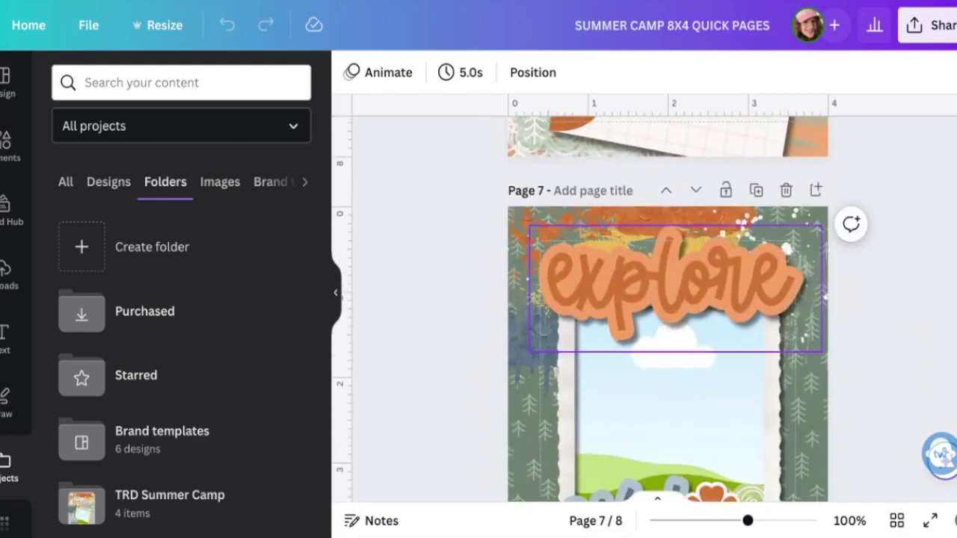
{"action": "scroll", "coordinate": [668, 314], "scroll_direction": "down", "scroll_amount": 2}
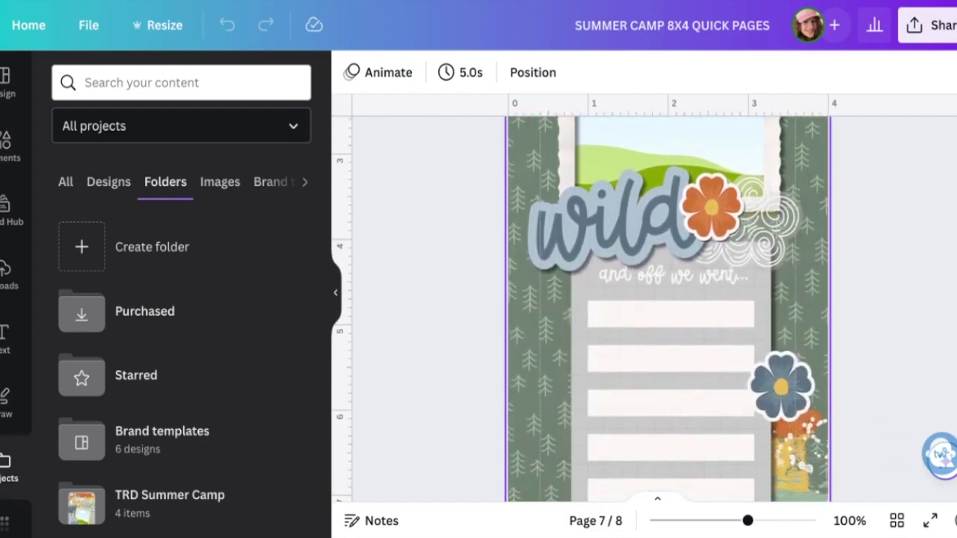
{"action": "scroll", "coordinate": [766, 328], "scroll_direction": "down", "scroll_amount": 5}
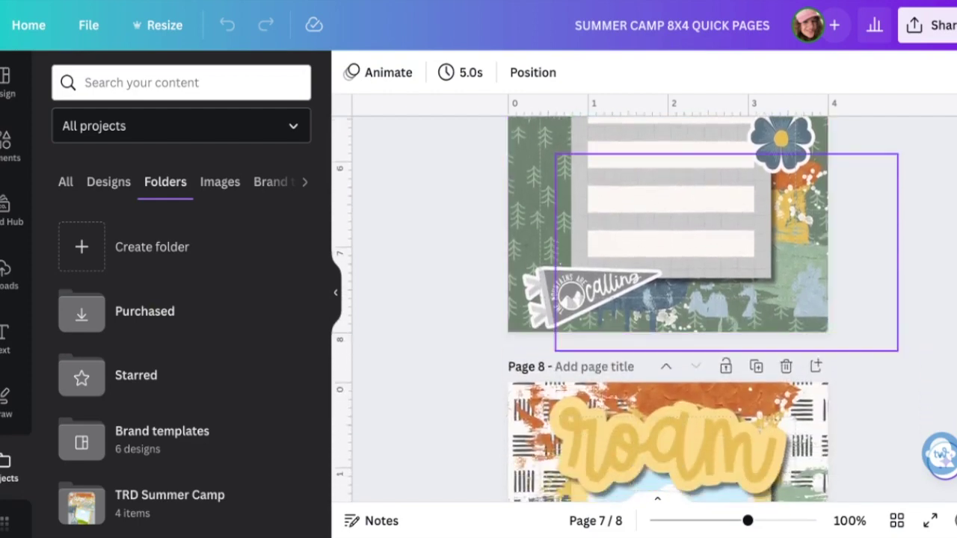
{"action": "scroll", "coordinate": [767, 327], "scroll_direction": "down", "scroll_amount": 3}
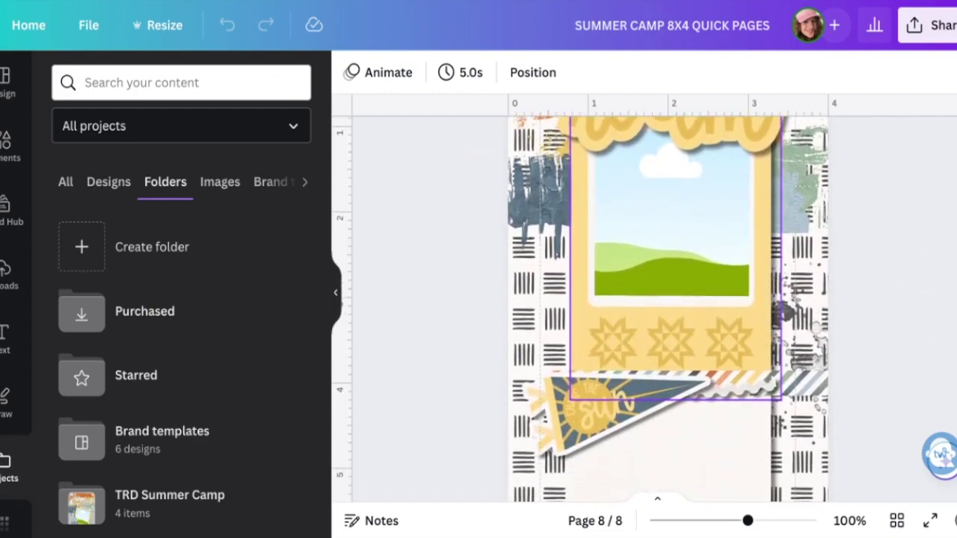
{"action": "scroll", "coordinate": [668, 307], "scroll_direction": "down", "scroll_amount": 3}
{"action": "scroll", "coordinate": [668, 307], "scroll_direction": "up", "scroll_amount": 5}
{"action": "scroll", "coordinate": [668, 306], "scroll_direction": "down", "scroll_amount": 2}
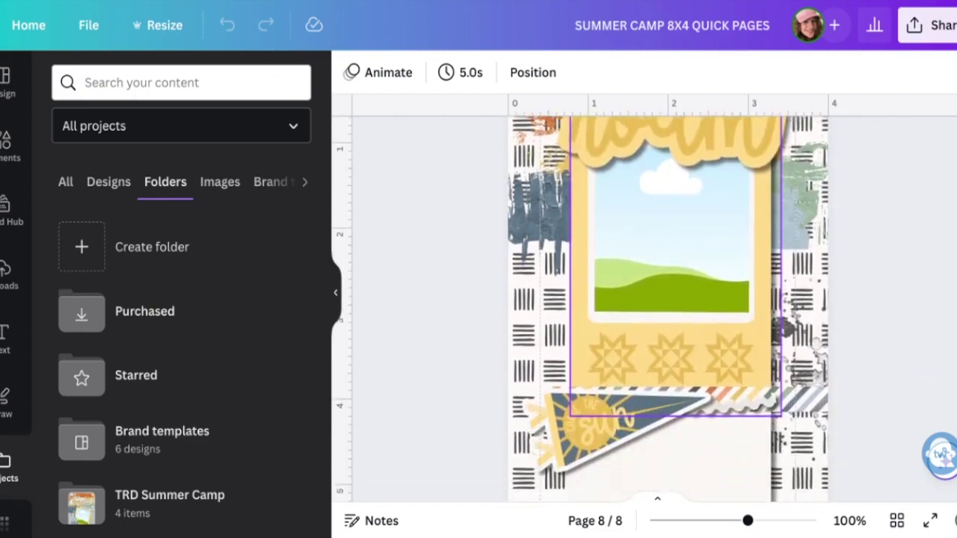
{"action": "scroll", "coordinate": [668, 307], "scroll_direction": "down", "scroll_amount": 5}
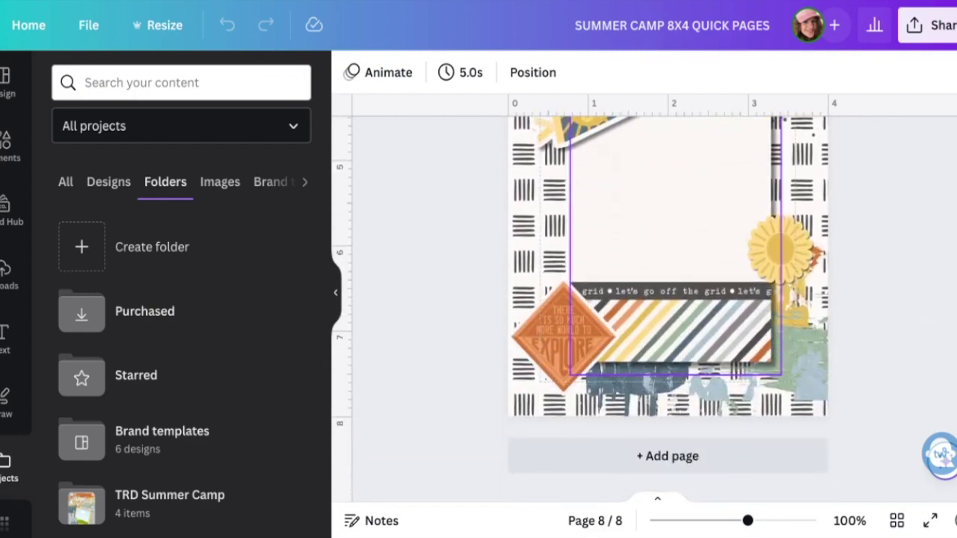
{"action": "scroll", "coordinate": [668, 307], "scroll_direction": "up", "scroll_amount": 6}
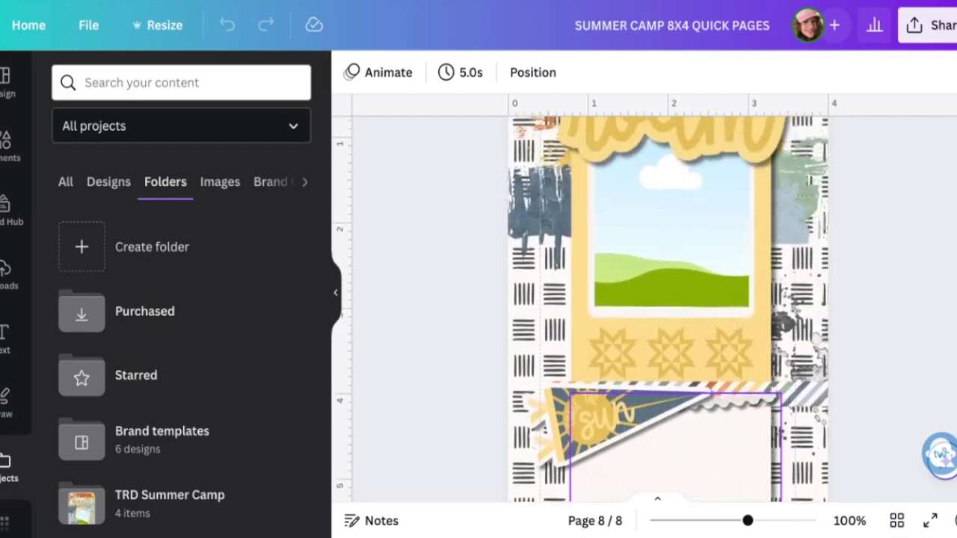
{"action": "left_click_drag", "start_coordinate": [818, 153], "coordinate": [743, 440]}
{"action": "scroll", "coordinate": [469, 337], "scroll_direction": "down", "scroll_amount": 5}
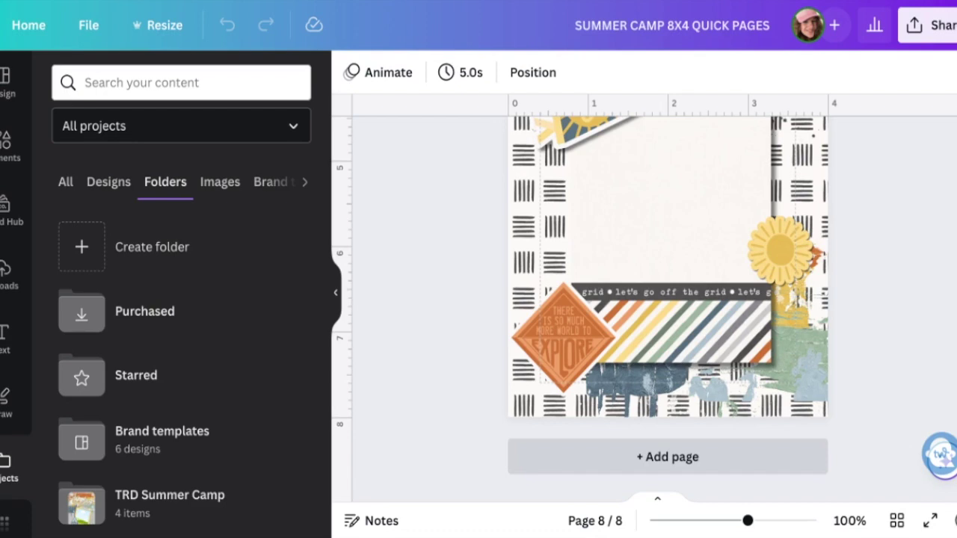
Add a blank page 9 and open the TRD Summer Camp Papers folder.
{"action": "left_click", "coordinate": [668, 457]}
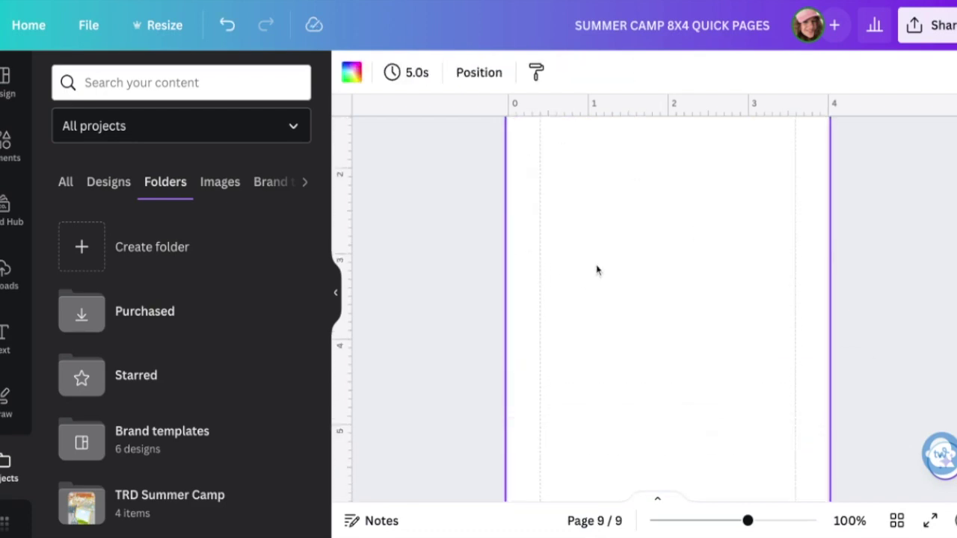
{"action": "scroll", "coordinate": [592, 271], "scroll_direction": "down", "scroll_amount": 3}
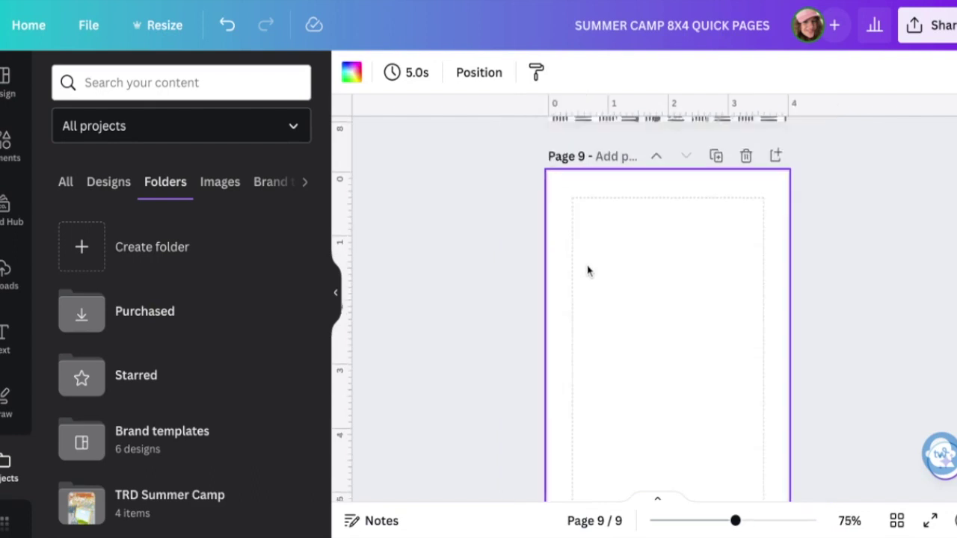
{"action": "scroll", "coordinate": [588, 271], "scroll_direction": "down", "scroll_amount": 1}
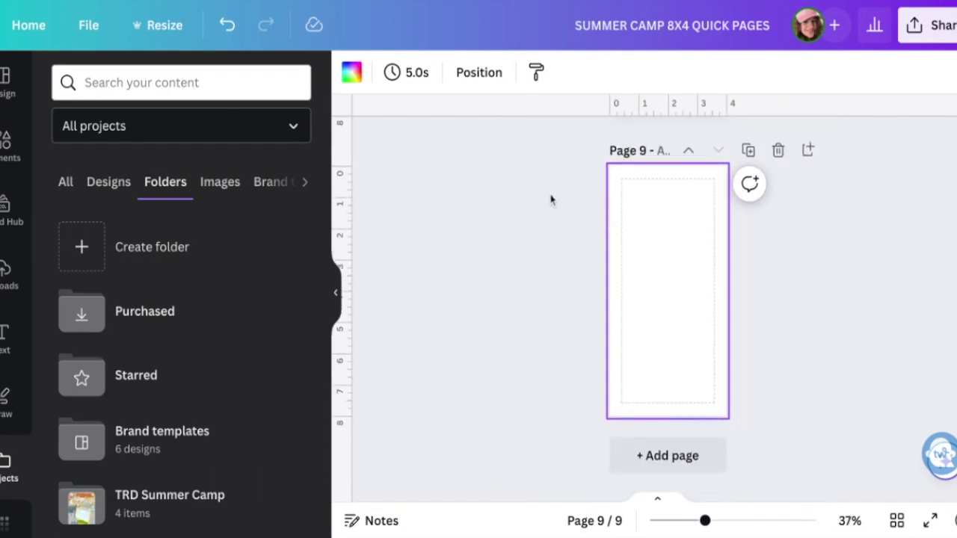
{"action": "scroll", "coordinate": [193, 442], "scroll_direction": "down", "scroll_amount": 1}
{"action": "left_click", "coordinate": [196, 465]}
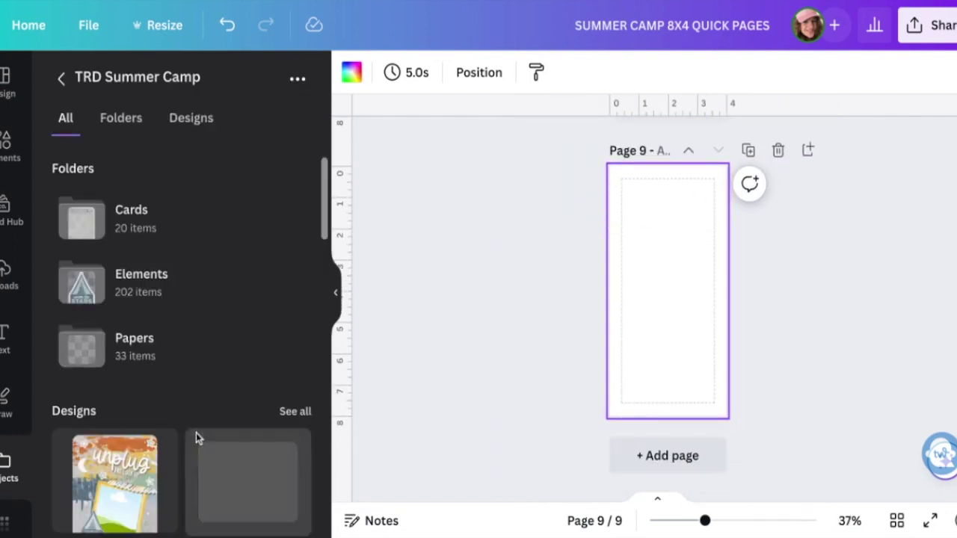
{"action": "scroll", "coordinate": [216, 362], "scroll_direction": "down", "scroll_amount": 1}
{"action": "scroll", "coordinate": [217, 362], "scroll_direction": "up", "scroll_amount": 1}
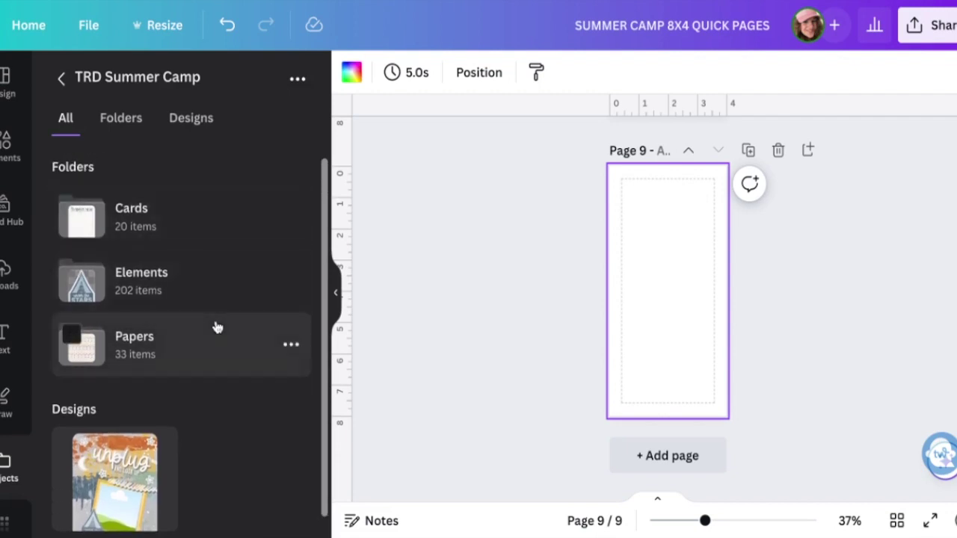
{"action": "left_click", "coordinate": [216, 327]}
Place the white wood-grain paper and stretch it to cover all of page 9.
{"action": "scroll", "coordinate": [213, 330], "scroll_direction": "down", "scroll_amount": 3}
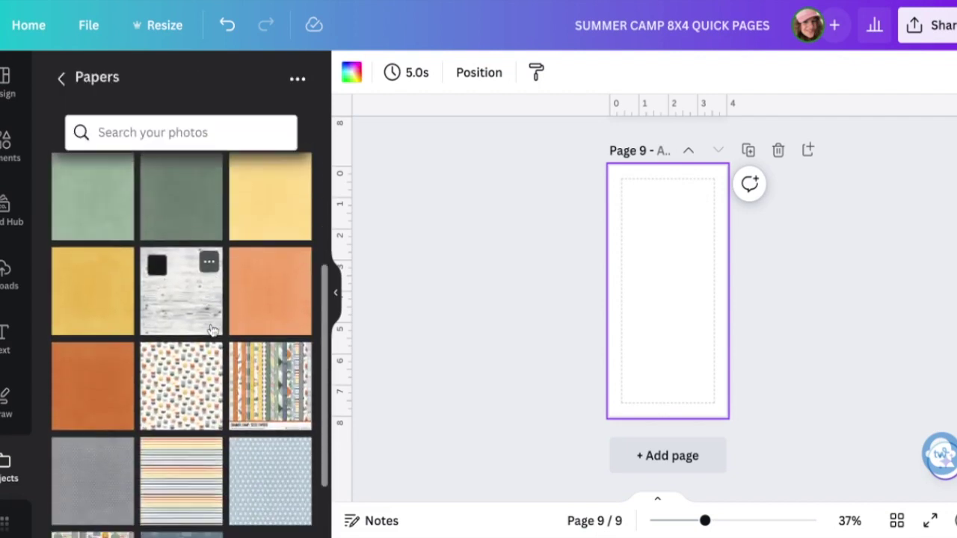
{"action": "left_click", "coordinate": [211, 330]}
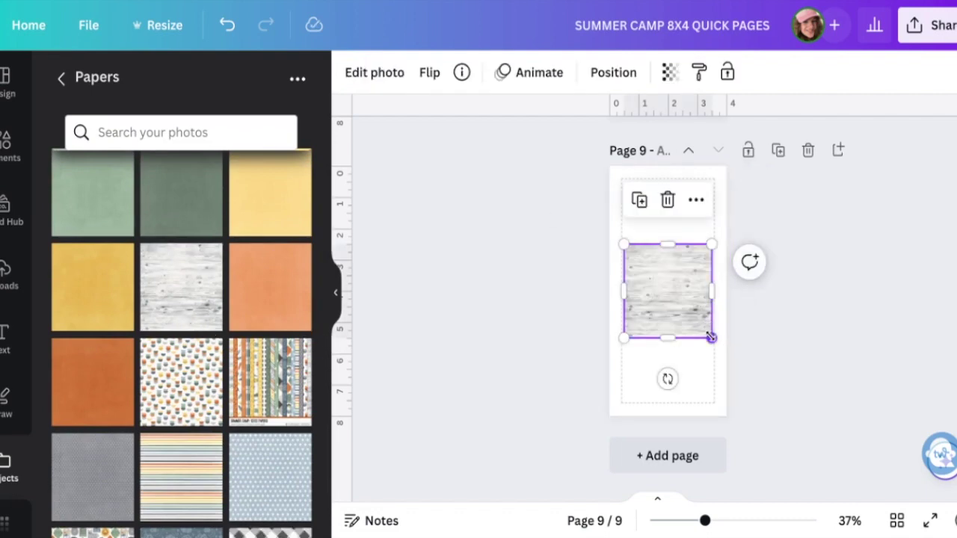
{"action": "left_click_drag", "start_coordinate": [710, 337], "coordinate": [860, 490]}
{"action": "left_click_drag", "start_coordinate": [762, 483], "coordinate": [688, 405]}
{"action": "left_click_drag", "start_coordinate": [785, 414], "coordinate": [812, 417]}
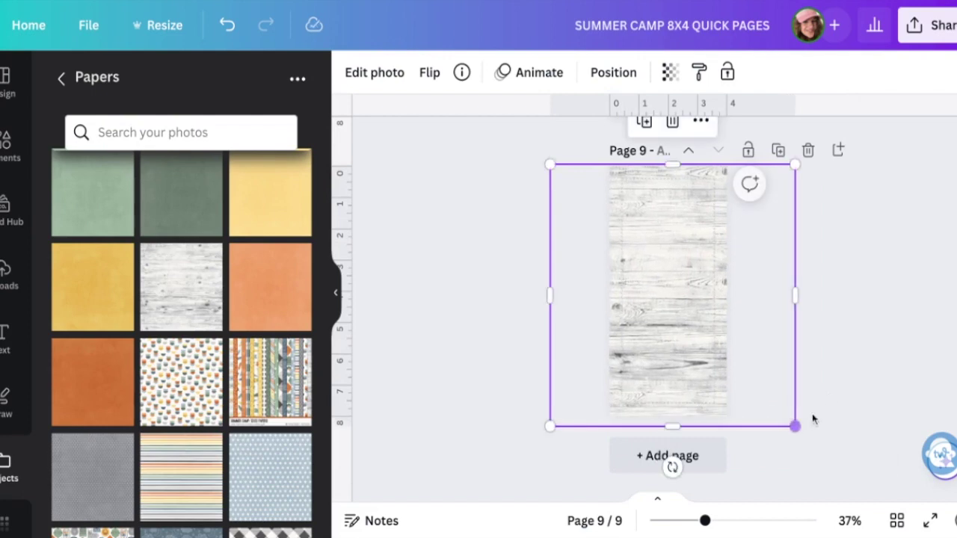
{"action": "left_click", "coordinate": [828, 400]}
{"action": "scroll", "coordinate": [819, 396], "scroll_direction": "up", "scroll_amount": 6}
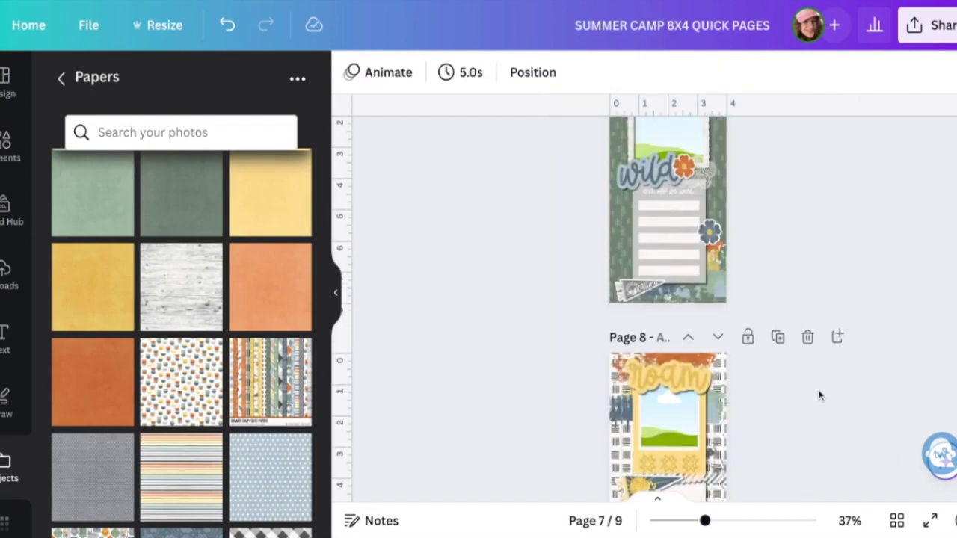
Select the page 7 photo frame between explore and wild and show the uploaded images.
{"action": "scroll", "coordinate": [784, 324], "scroll_direction": "up", "scroll_amount": 2}
{"action": "left_click", "coordinate": [671, 215]}
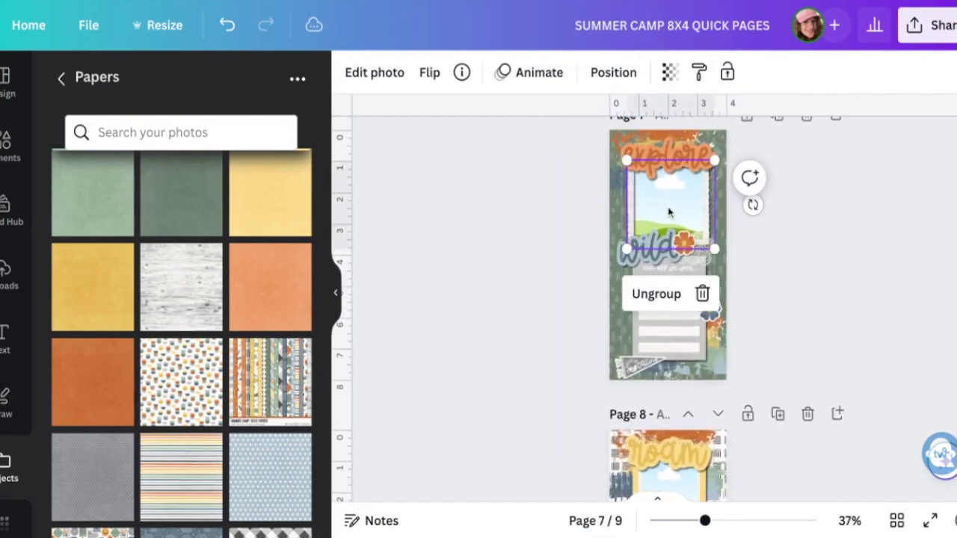
{"action": "scroll", "coordinate": [669, 213], "scroll_direction": "up", "scroll_amount": 5}
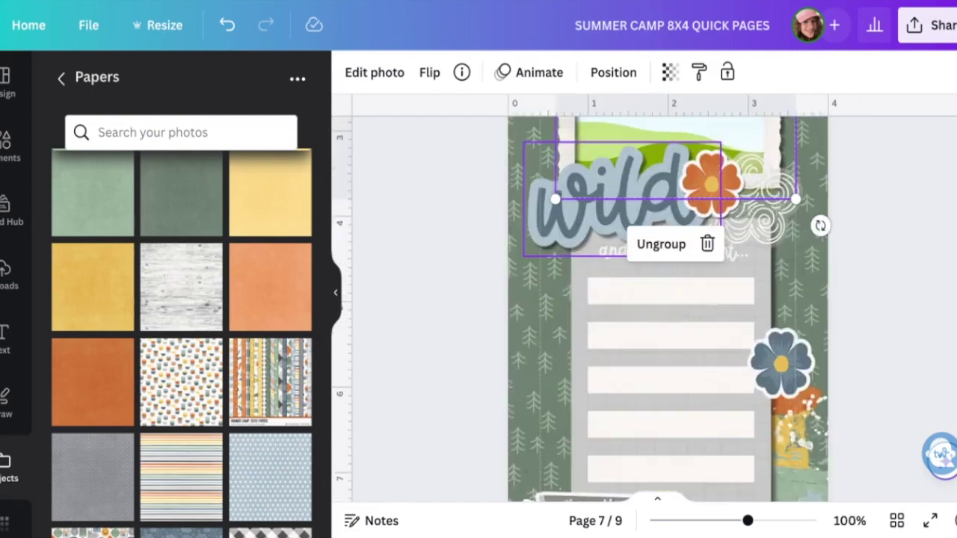
{"action": "scroll", "coordinate": [632, 199], "scroll_direction": "up", "scroll_amount": 3}
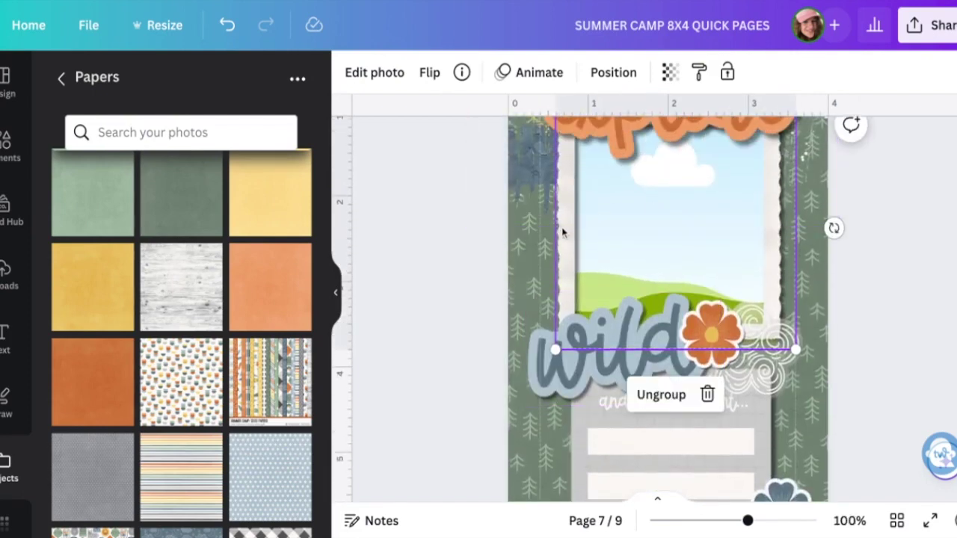
{"action": "scroll", "coordinate": [615, 242], "scroll_direction": "up", "scroll_amount": 1}
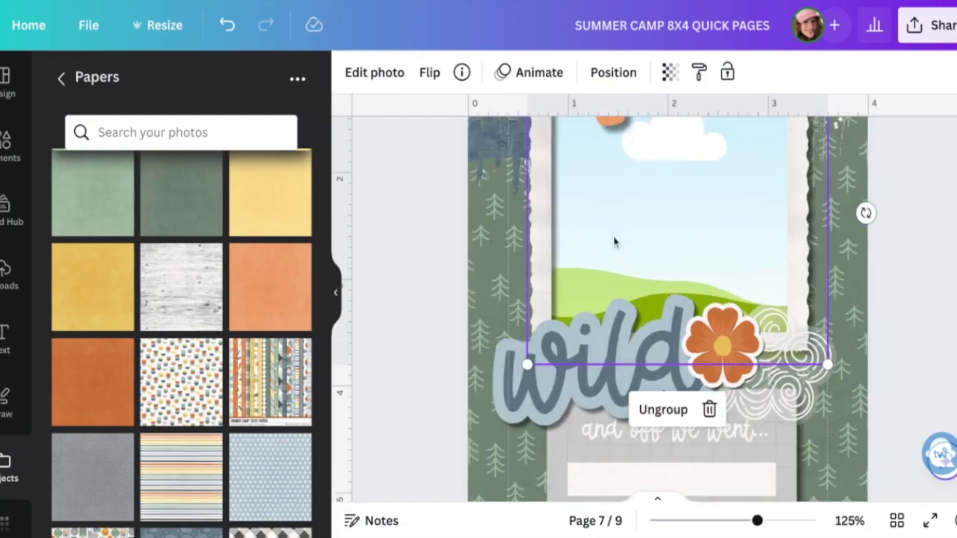
{"action": "scroll", "coordinate": [614, 242], "scroll_direction": "up", "scroll_amount": 3}
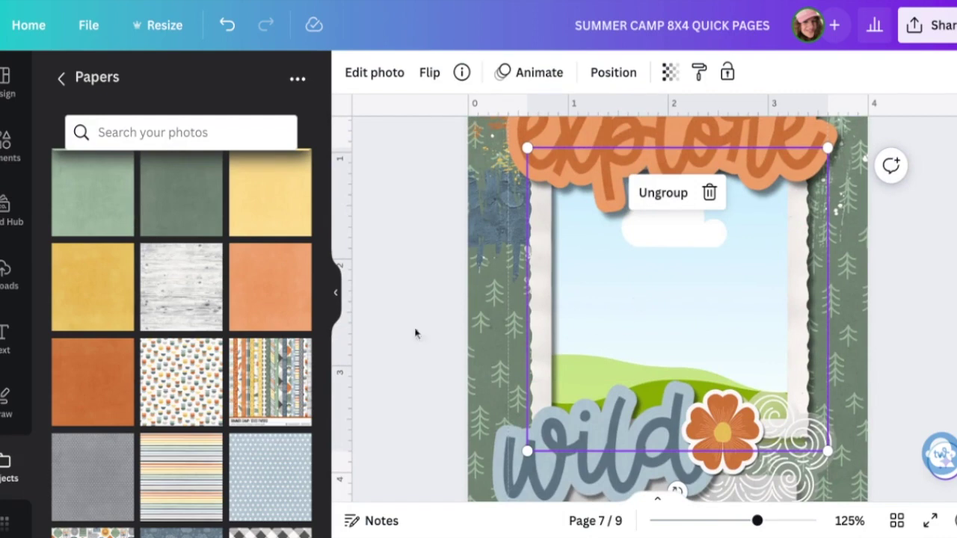
{"action": "left_click", "coordinate": [13, 157]}
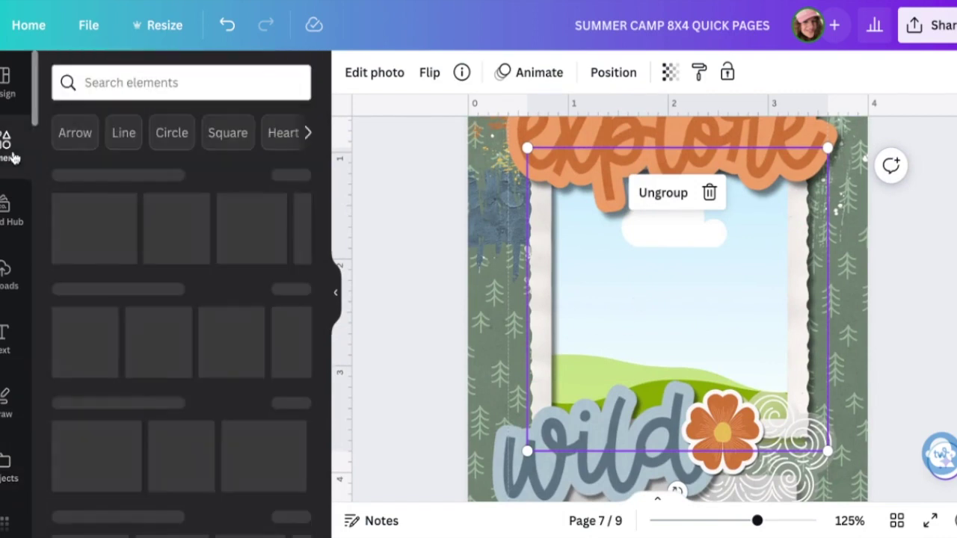
{"action": "left_click", "coordinate": [4, 290]}
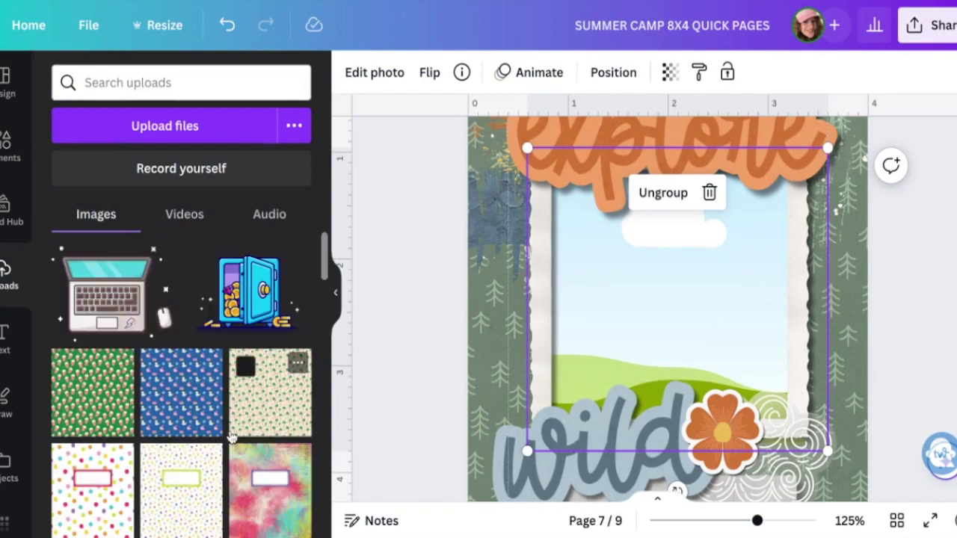
Drop the sleeping dog photo into the page 7 frame, undoing a misplaced first attempt.
{"action": "scroll", "coordinate": [238, 365], "scroll_direction": "down", "scroll_amount": 10}
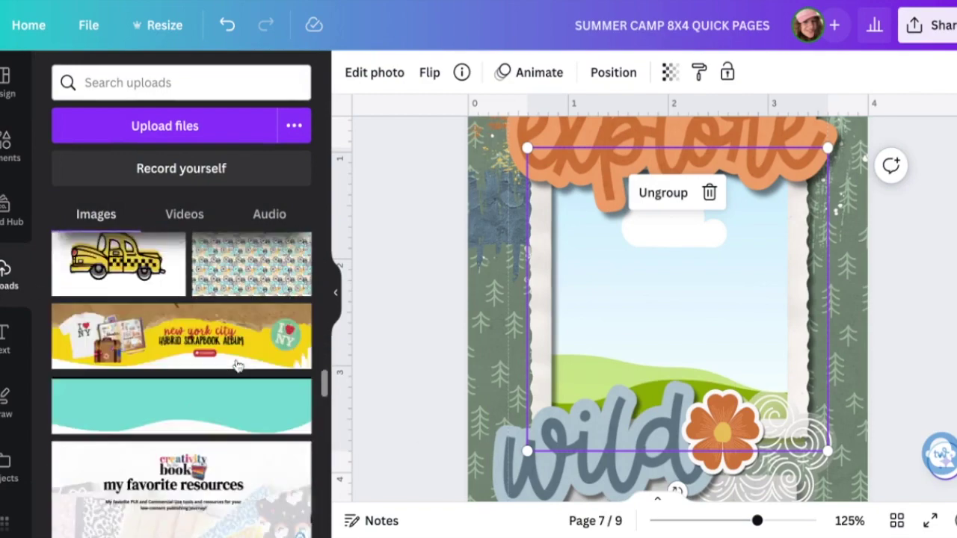
{"action": "scroll", "coordinate": [238, 365], "scroll_direction": "down", "scroll_amount": 10}
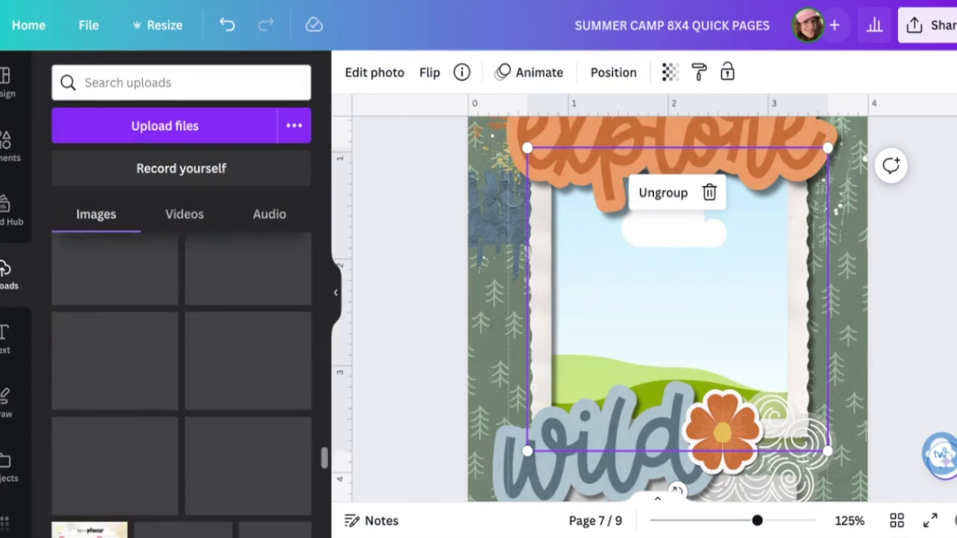
{"action": "scroll", "coordinate": [182, 378], "scroll_direction": "down", "scroll_amount": 5}
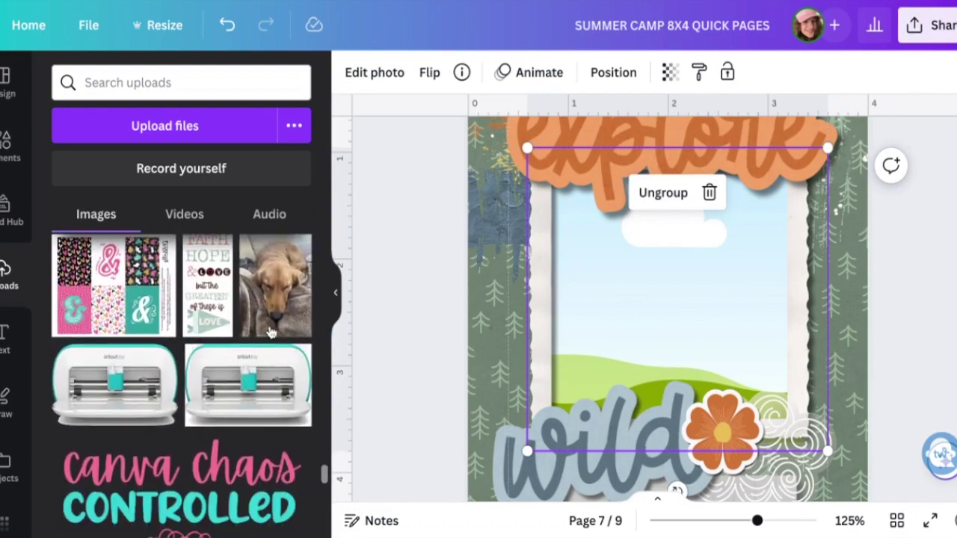
{"action": "left_click", "coordinate": [271, 332]}
{"action": "key", "text": "ctrl+z"}
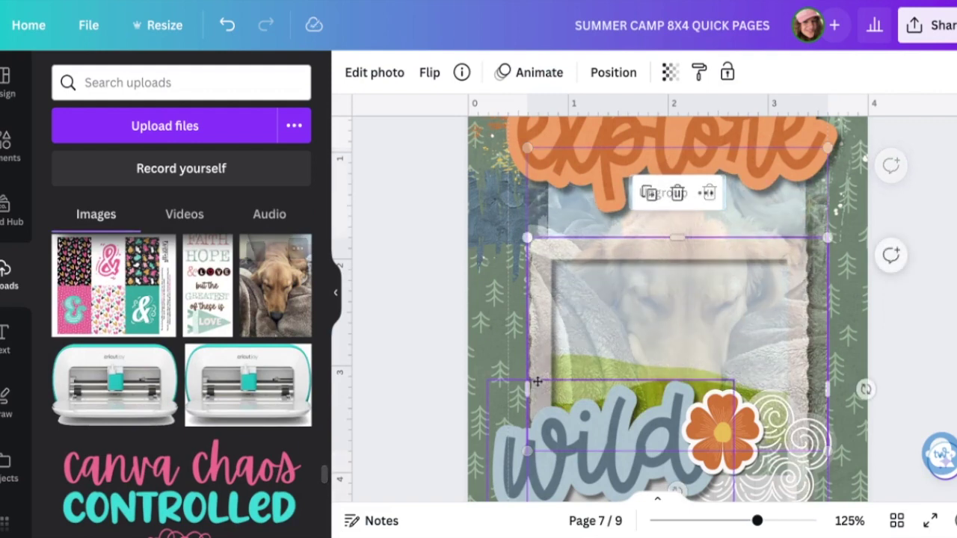
{"action": "key", "text": "ctrl+z"}
{"action": "key", "text": "ctrl+z"}
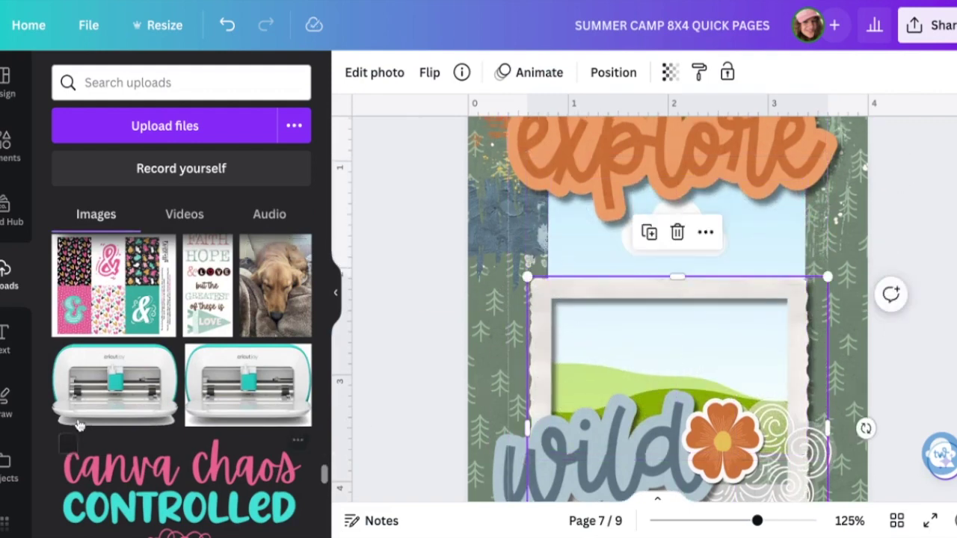
{"action": "left_click_drag", "start_coordinate": [274, 286], "coordinate": [550, 225]}
{"action": "scroll", "coordinate": [448, 344], "scroll_direction": "down", "scroll_amount": 3}
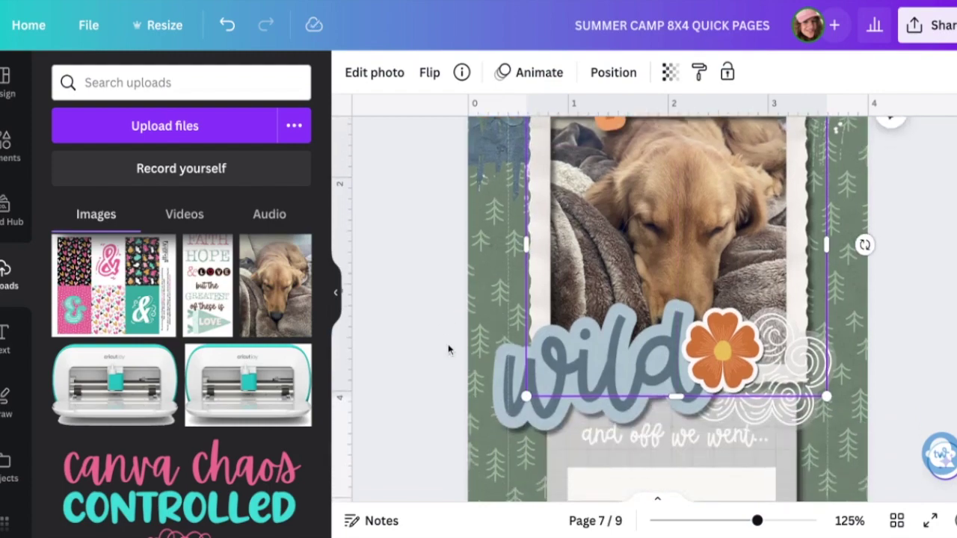
{"action": "scroll", "coordinate": [448, 344], "scroll_direction": "up", "scroll_amount": 4}
{"action": "scroll", "coordinate": [528, 374], "scroll_direction": "down", "scroll_amount": 5}
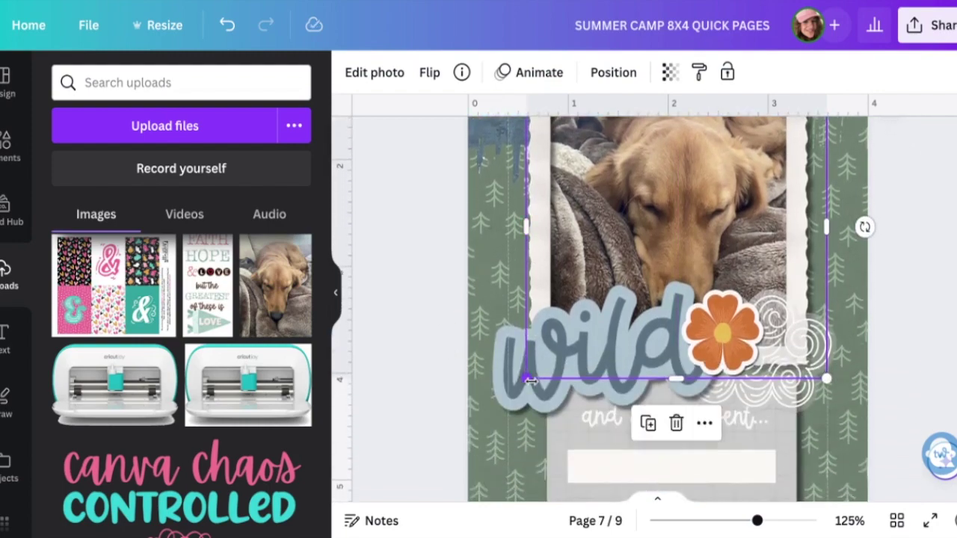
{"action": "scroll", "coordinate": [531, 381], "scroll_direction": "up", "scroll_amount": 5}
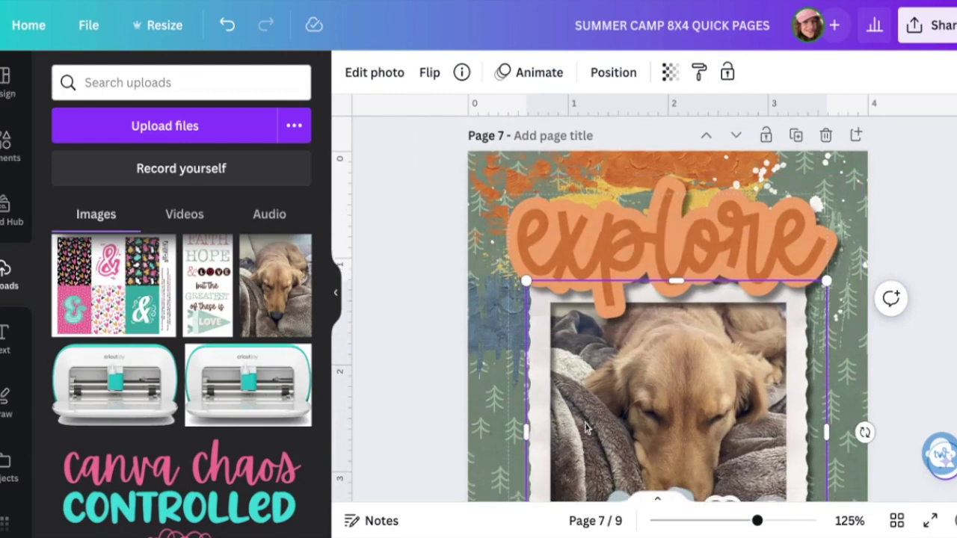
{"action": "scroll", "coordinate": [585, 422], "scroll_direction": "down", "scroll_amount": 2}
{"action": "scroll", "coordinate": [585, 423], "scroll_direction": "up", "scroll_amount": 7}
{"action": "scroll", "coordinate": [585, 422], "scroll_direction": "down", "scroll_amount": 15}
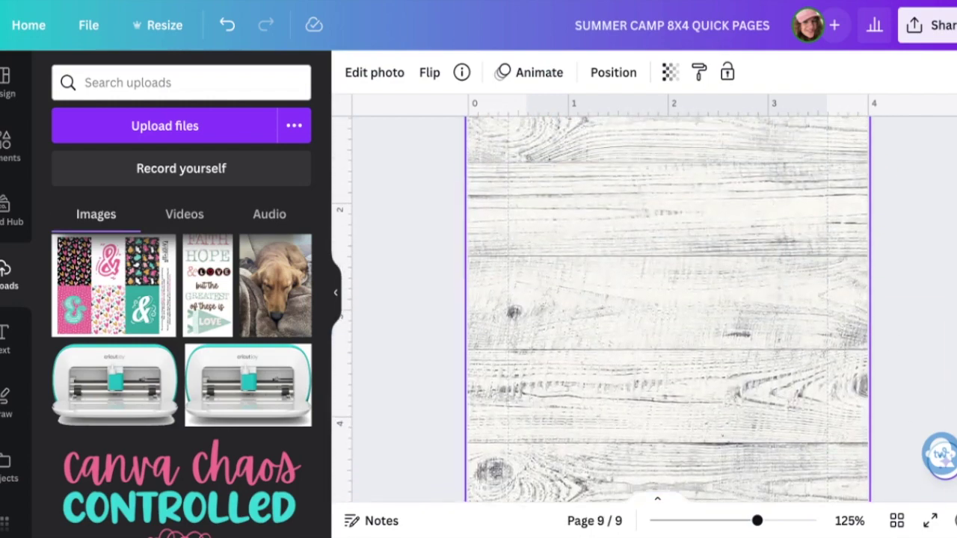
Add the cloud-landscape photo frame to page 9, moving it up and enlarging it.
{"action": "key", "text": "ctrl+minus"}
{"action": "key", "text": "ctrl+minus"}
{"action": "key", "text": "ctrl+minus"}
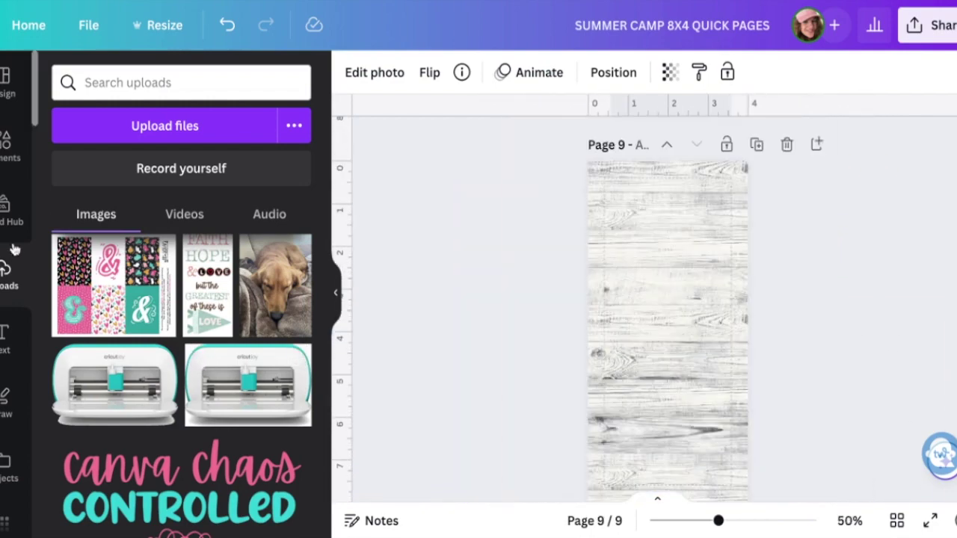
{"action": "left_click", "coordinate": [6, 150]}
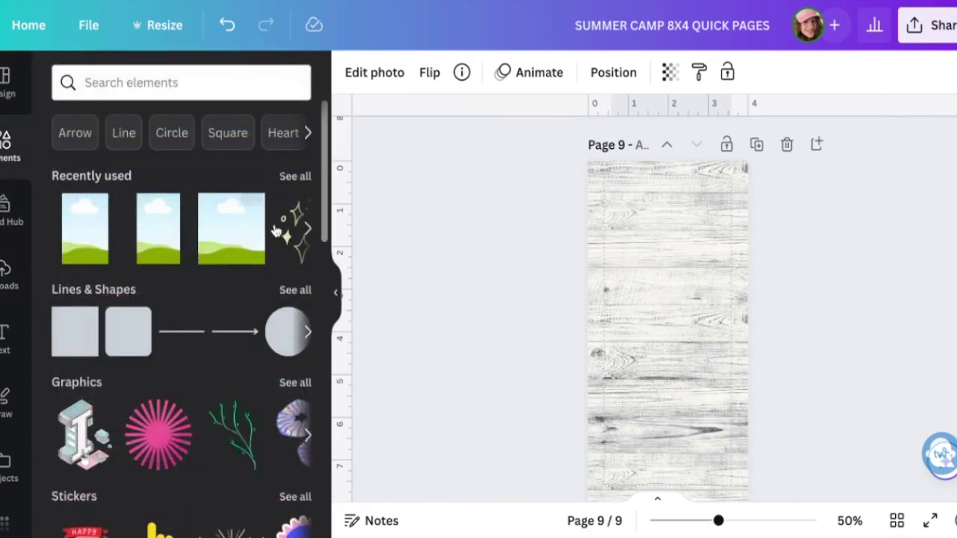
{"action": "left_click", "coordinate": [217, 226]}
{"action": "left_click_drag", "start_coordinate": [692, 341], "coordinate": [683, 279]}
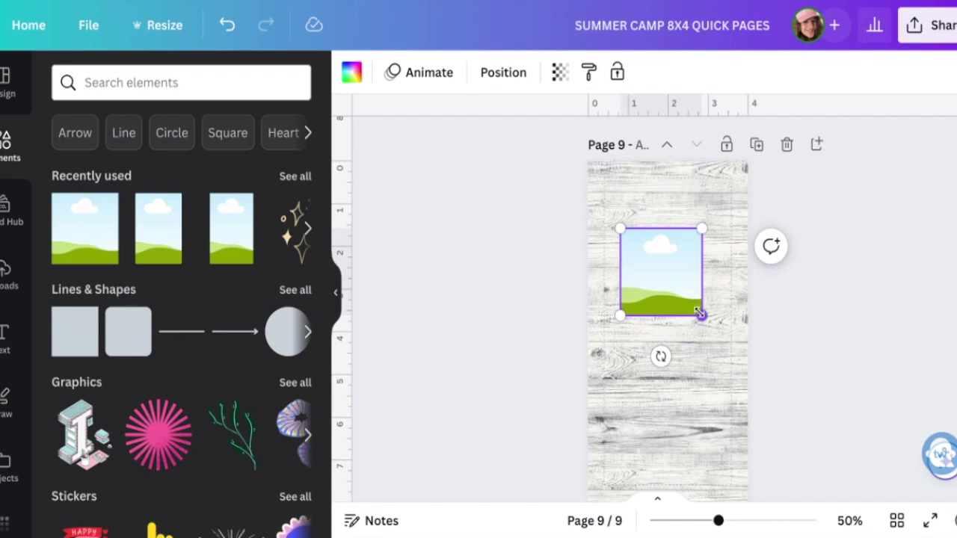
{"action": "left_click_drag", "start_coordinate": [701, 314], "coordinate": [722, 338]}
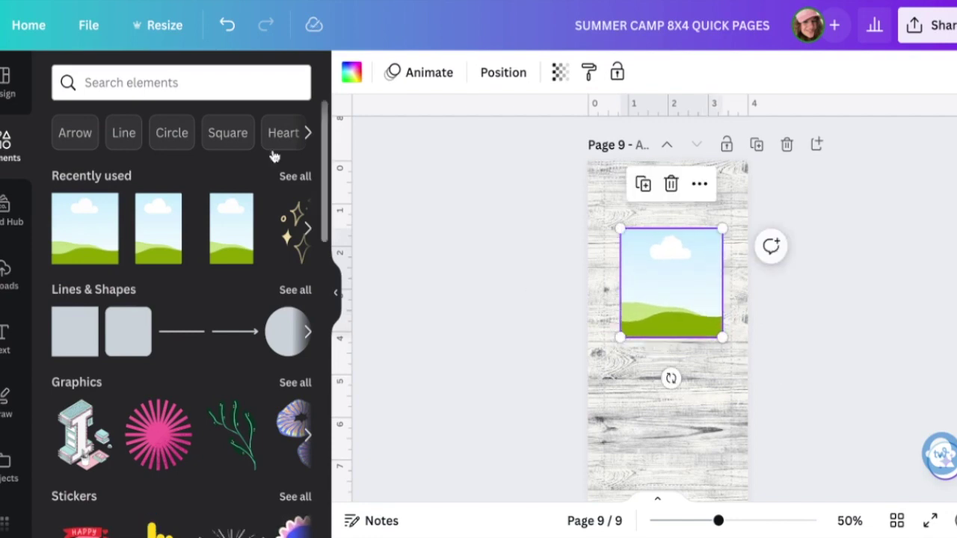
Fill the new frame with the sleeping dog photo from Uploads.
{"action": "left_click", "coordinate": [11, 209]}
{"action": "left_click", "coordinate": [9, 274]}
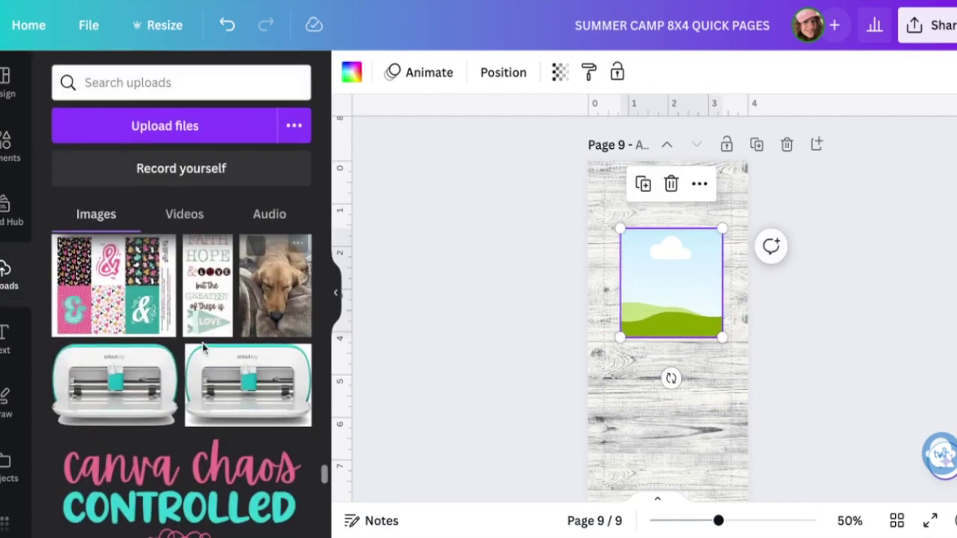
{"action": "left_click", "coordinate": [289, 274]}
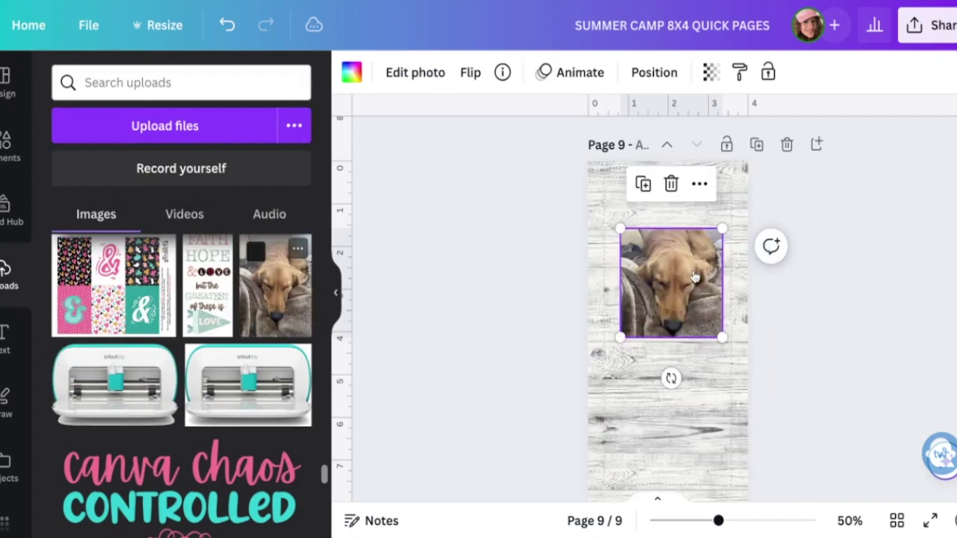
{"action": "scroll", "coordinate": [157, 445], "scroll_direction": "down", "scroll_amount": 2}
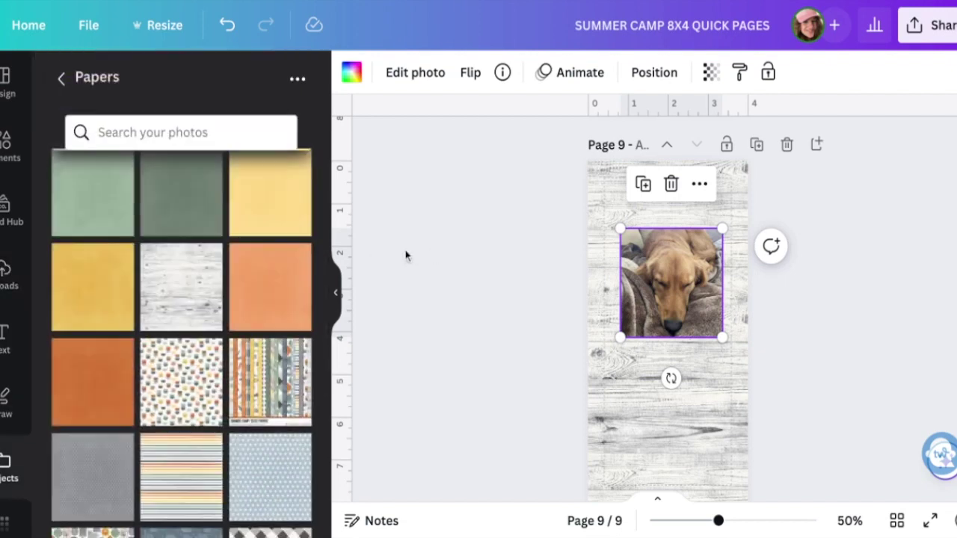
Add the gold square frame from the kit's Elements folder and fit it around the dog photo.
{"action": "scroll", "coordinate": [241, 311], "scroll_direction": "down", "scroll_amount": 5}
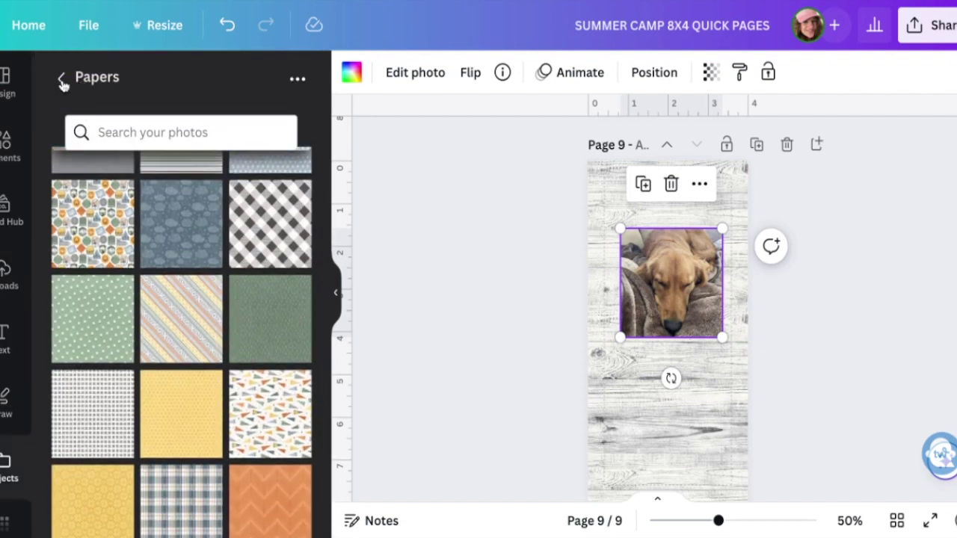
{"action": "left_click", "coordinate": [63, 82]}
{"action": "left_click", "coordinate": [135, 301]}
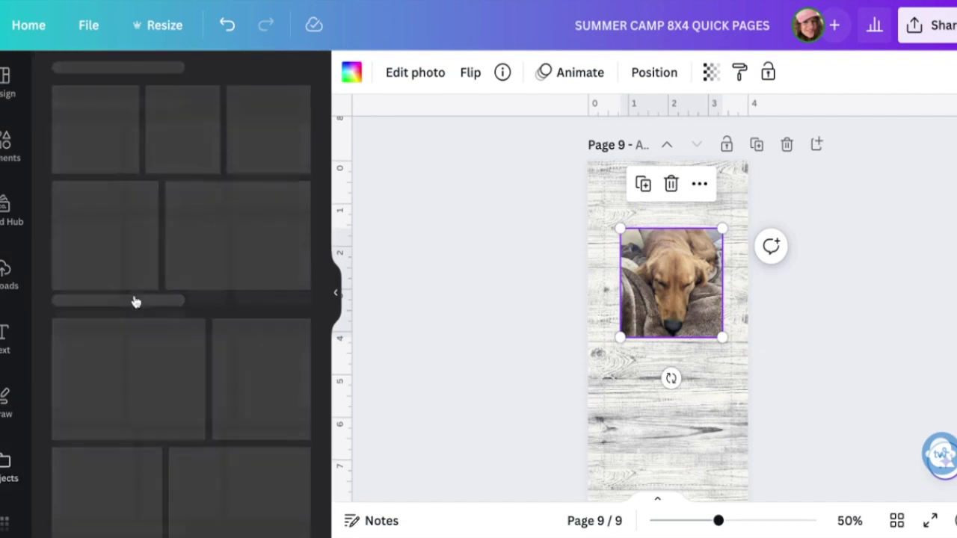
{"action": "scroll", "coordinate": [247, 284], "scroll_direction": "down", "scroll_amount": 5}
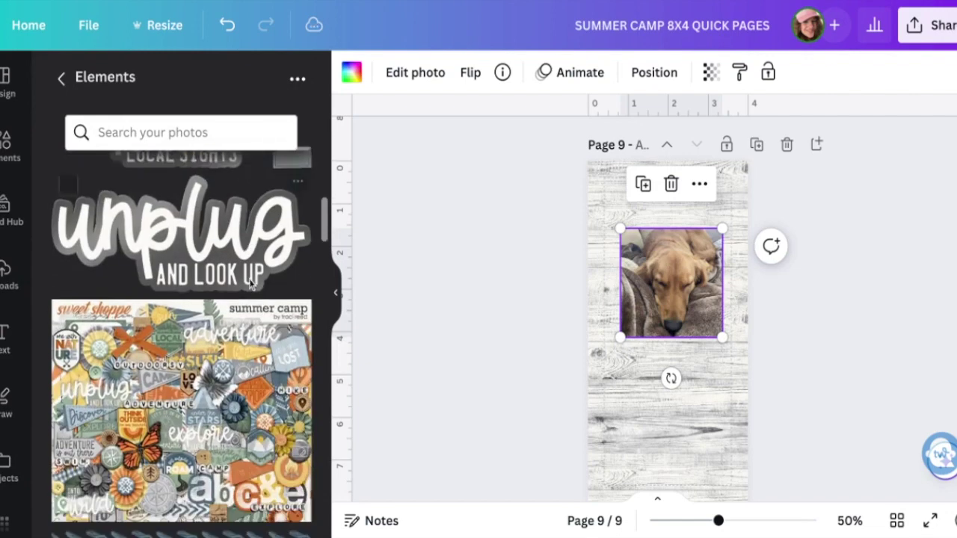
{"action": "scroll", "coordinate": [251, 284], "scroll_direction": "down", "scroll_amount": 10}
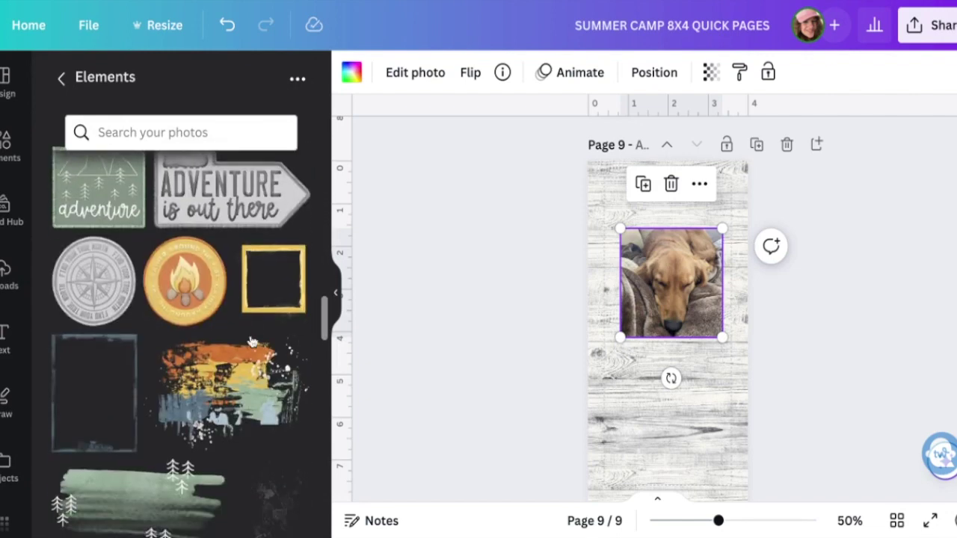
{"action": "left_click", "coordinate": [251, 253]}
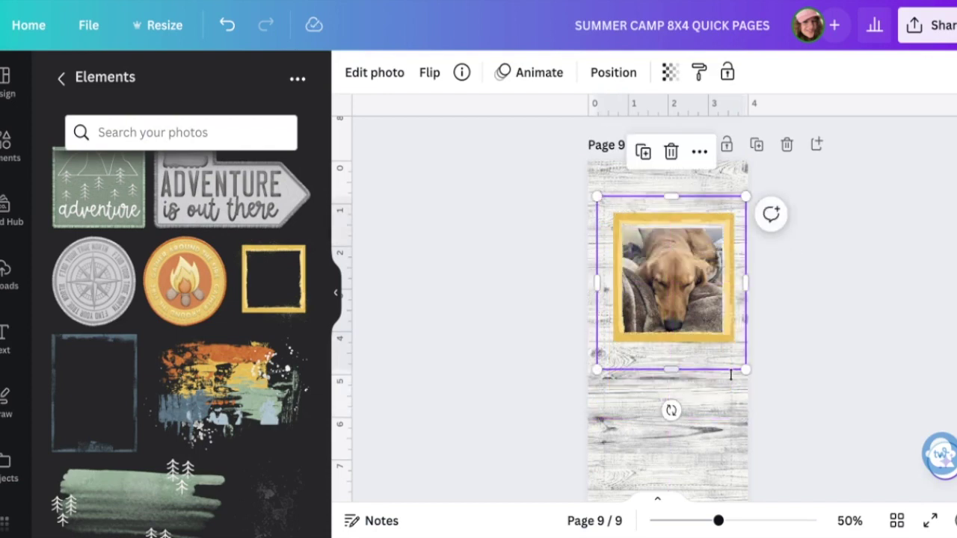
{"action": "left_click_drag", "start_coordinate": [744, 368], "coordinate": [731, 354]}
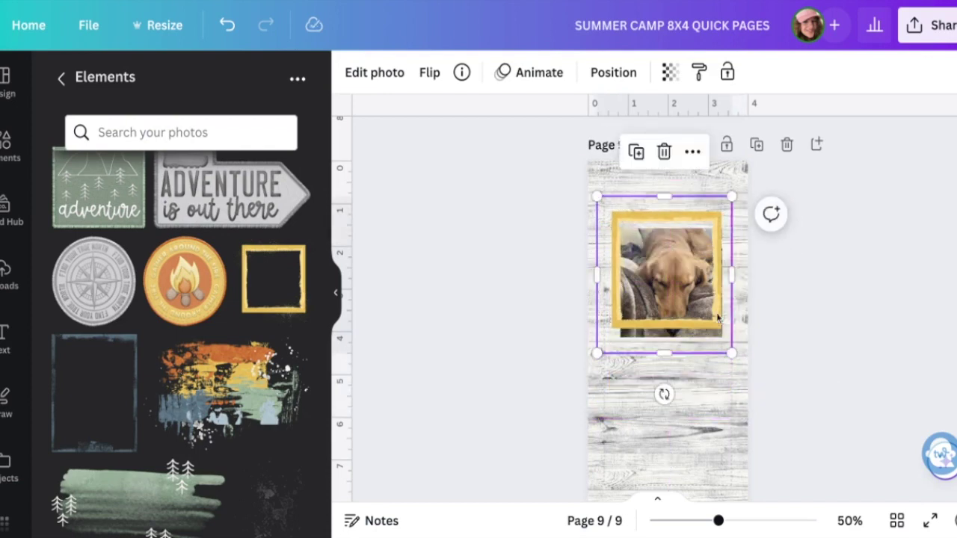
{"action": "left_click_drag", "start_coordinate": [718, 319], "coordinate": [725, 327]}
{"action": "left_click", "coordinate": [793, 344]}
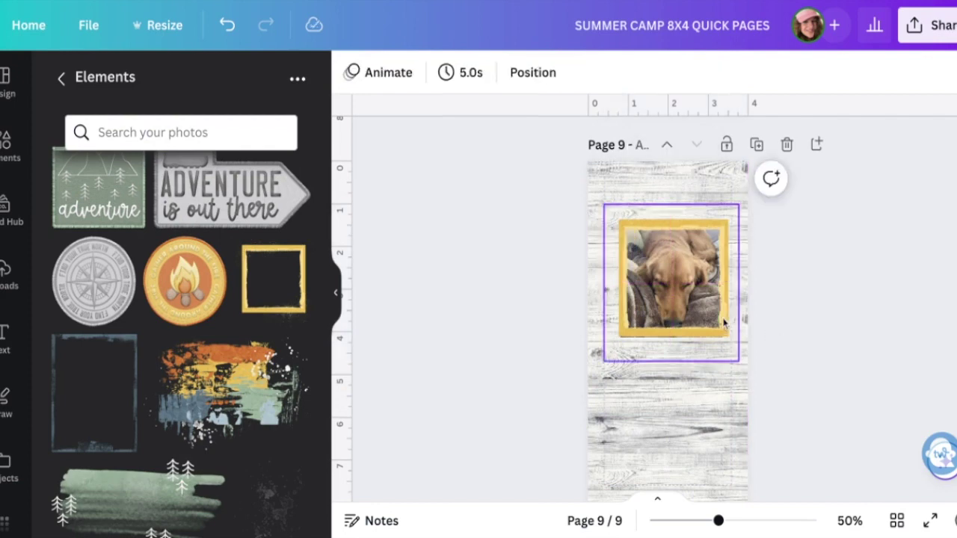
Centre the framed dog photo horizontally and add the multicolour paint splash.
{"action": "scroll", "coordinate": [737, 393], "scroll_direction": "up", "scroll_amount": 5}
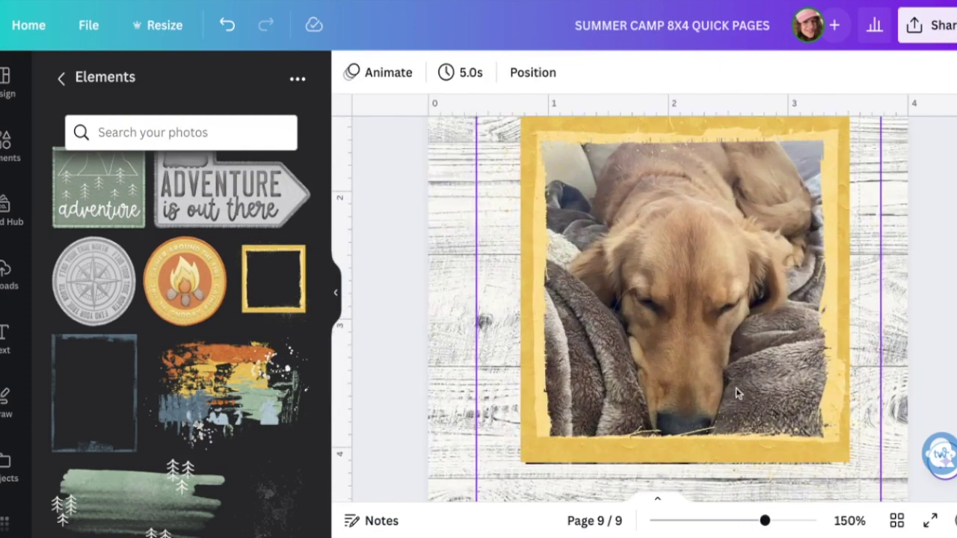
{"action": "left_click", "coordinate": [678, 449]}
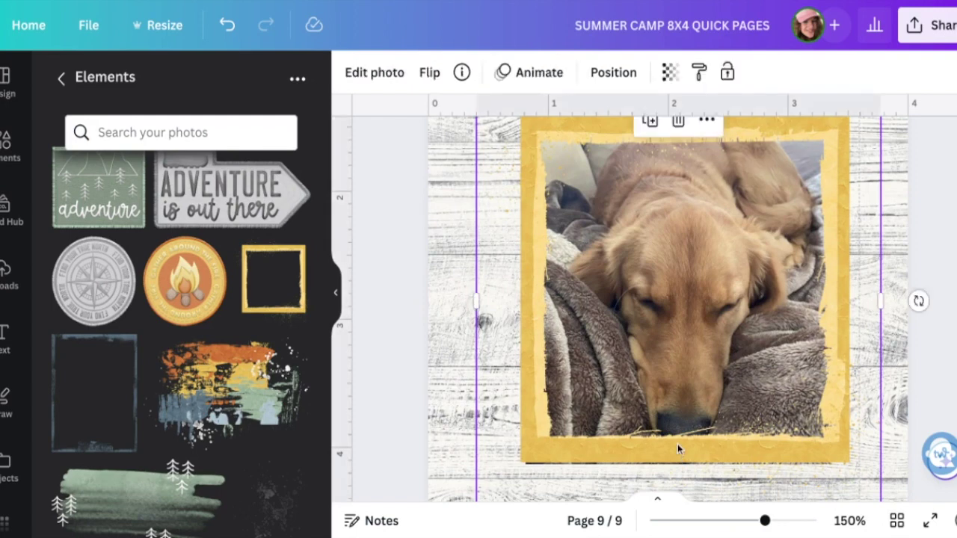
{"action": "mouse_move", "coordinate": [678, 448]}
{"action": "left_mouse_down"}
{"action": "mouse_move", "coordinate": [667, 454]}
{"action": "mouse_move", "coordinate": [678, 454]}
{"action": "left_mouse_up"}
{"action": "left_click", "coordinate": [395, 423]}
{"action": "scroll", "coordinate": [397, 424], "scroll_direction": "down", "scroll_amount": 3}
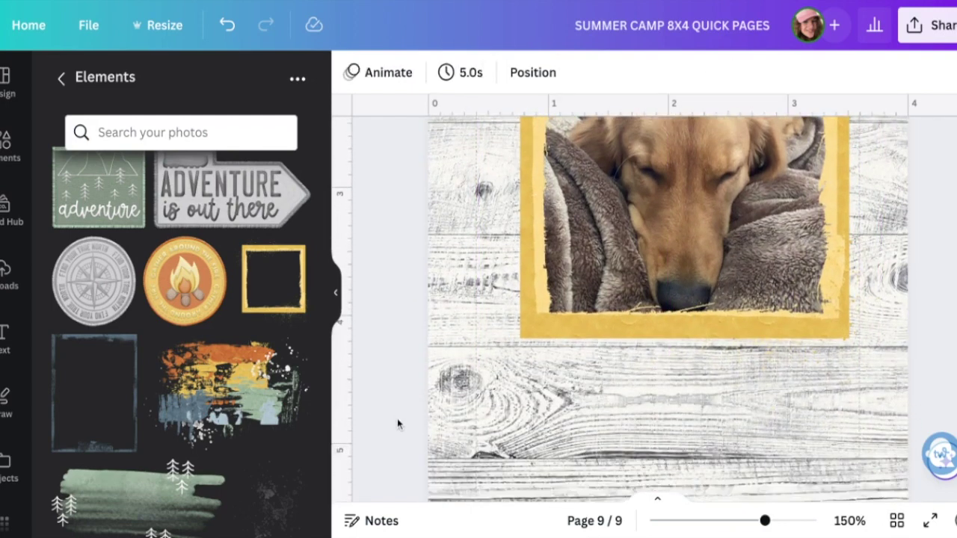
{"action": "left_click", "coordinate": [221, 365]}
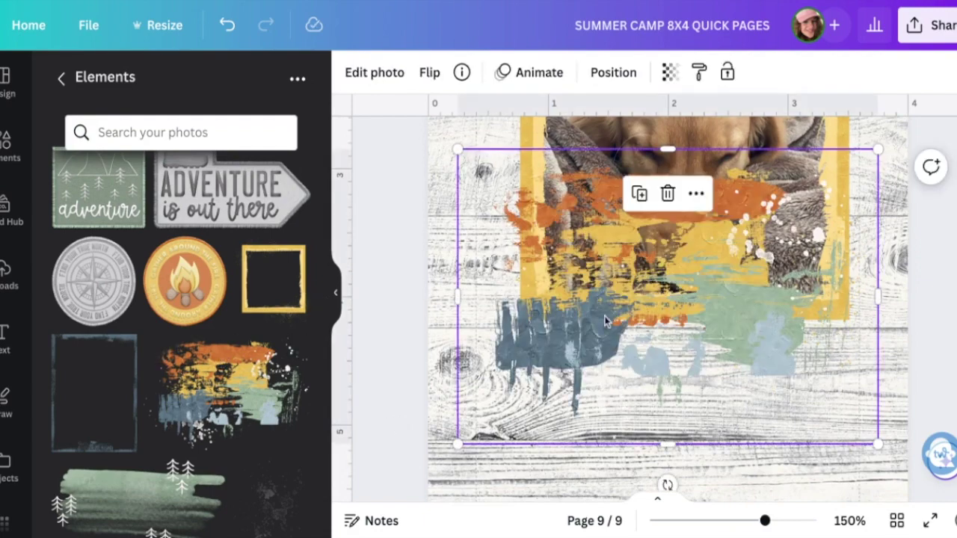
Move the paint splash down-left under the photo and layer it just above the wood background.
{"action": "mouse_move", "coordinate": [605, 322]}
{"action": "left_mouse_down"}
{"action": "mouse_move", "coordinate": [587, 359]}
{"action": "mouse_move", "coordinate": [534, 384]}
{"action": "mouse_move", "coordinate": [548, 385]}
{"action": "left_mouse_up"}
{"action": "right_click", "coordinate": [569, 362]}
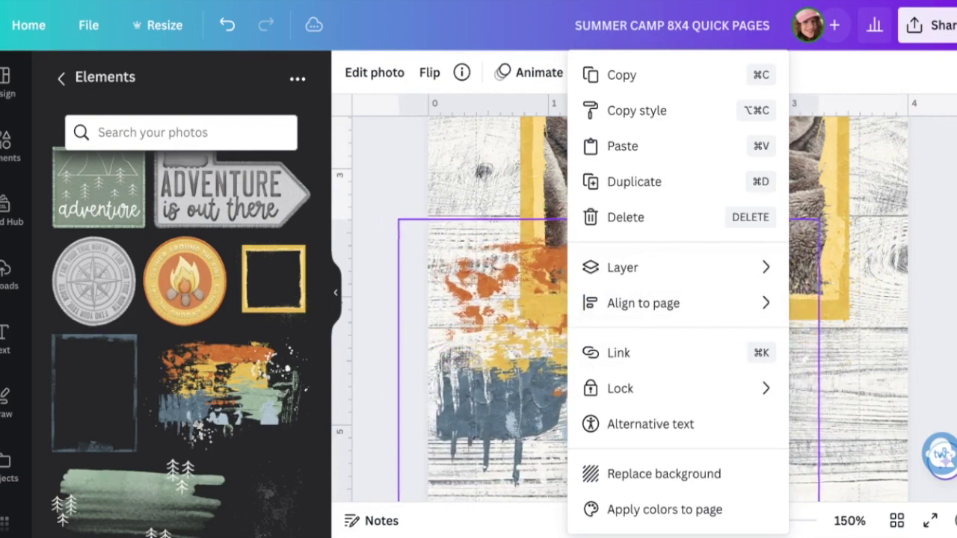
{"action": "mouse_move", "coordinate": [619, 241]}
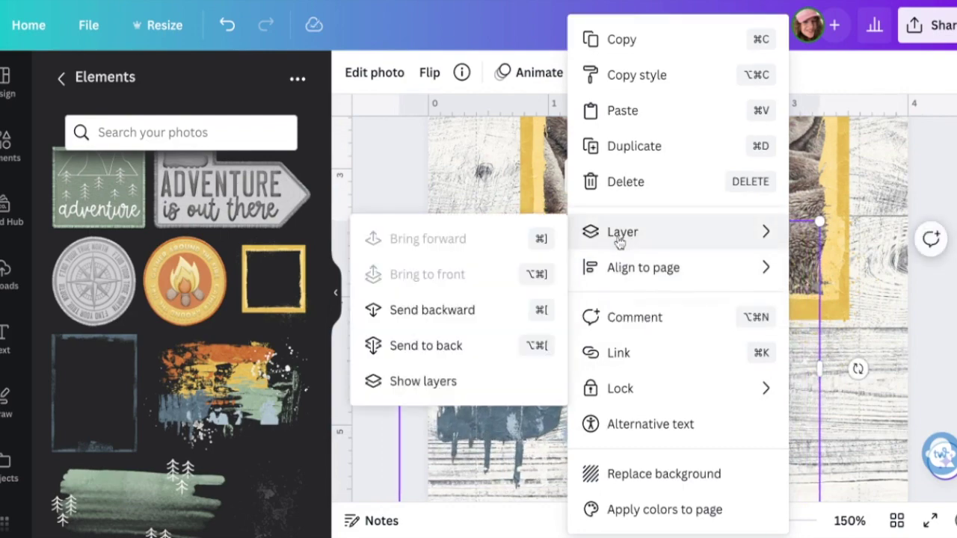
{"action": "left_click", "coordinate": [451, 381]}
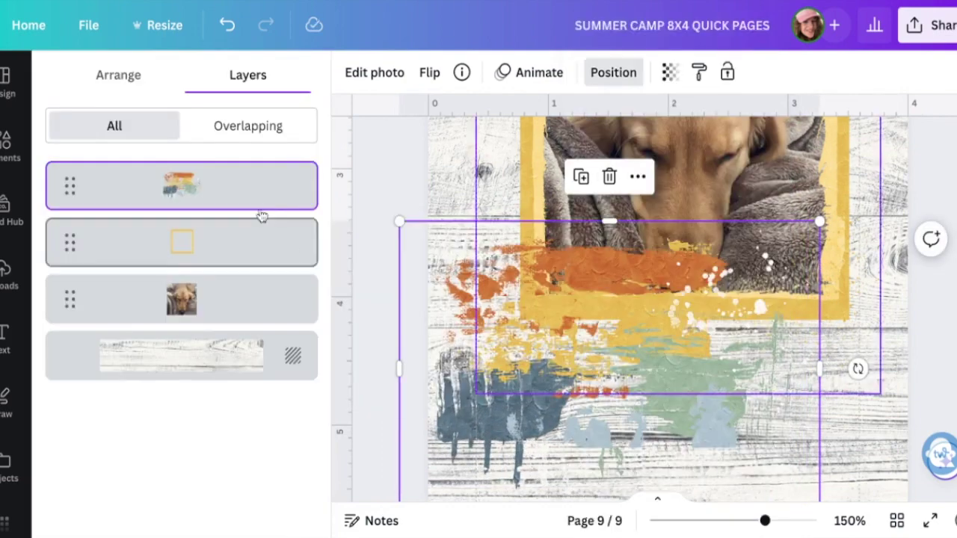
{"action": "mouse_move", "coordinate": [254, 194]}
{"action": "left_mouse_down"}
{"action": "mouse_move", "coordinate": [262, 350]}
{"action": "mouse_move", "coordinate": [260, 332]}
{"action": "left_mouse_up"}
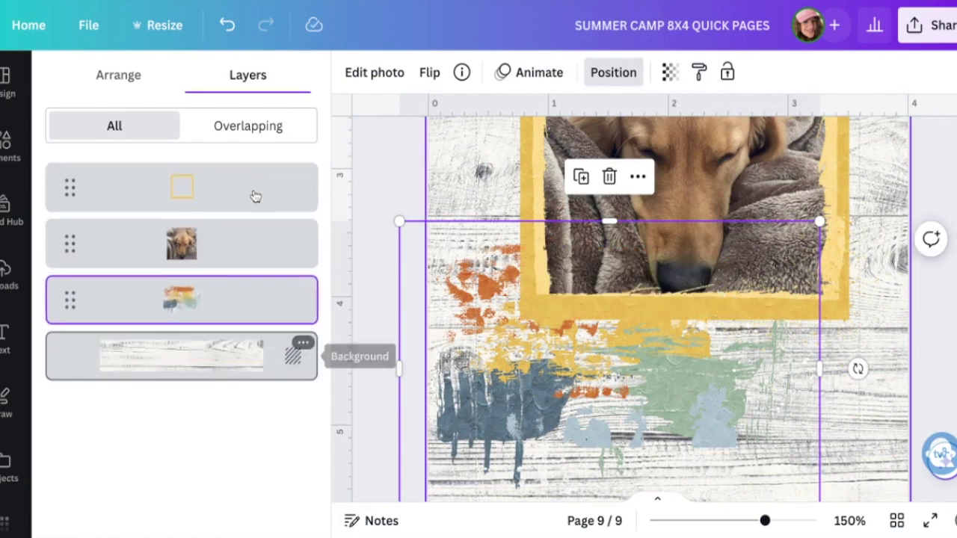
{"action": "key", "text": "Escape"}
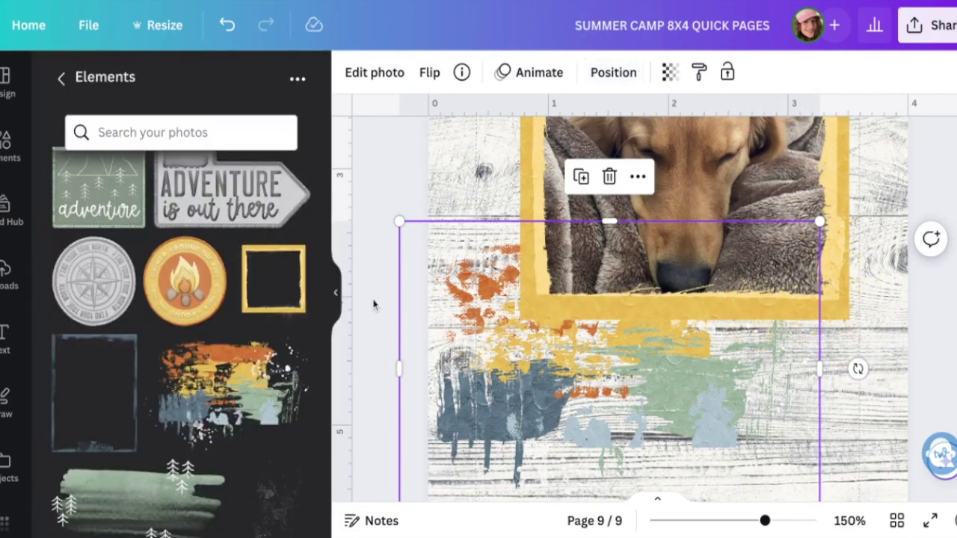
{"action": "scroll", "coordinate": [374, 306], "scroll_direction": "up", "scroll_amount": 4}
{"action": "key", "text": "Escape"}
{"action": "scroll", "coordinate": [865, 251], "scroll_direction": "up", "scroll_amount": 2}
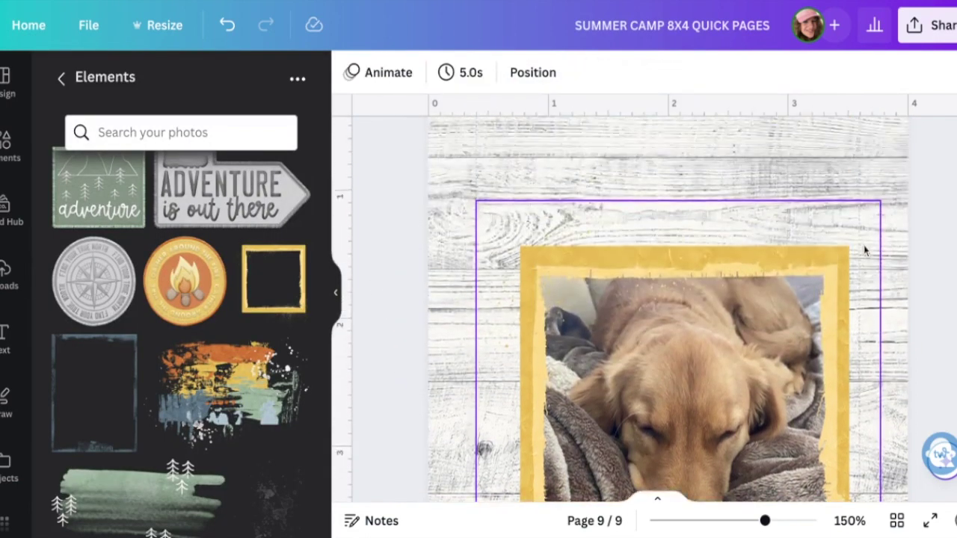
{"action": "scroll", "coordinate": [865, 250], "scroll_direction": "down", "scroll_amount": 3}
{"action": "scroll", "coordinate": [669, 309], "scroll_direction": "down", "scroll_amount": 1}
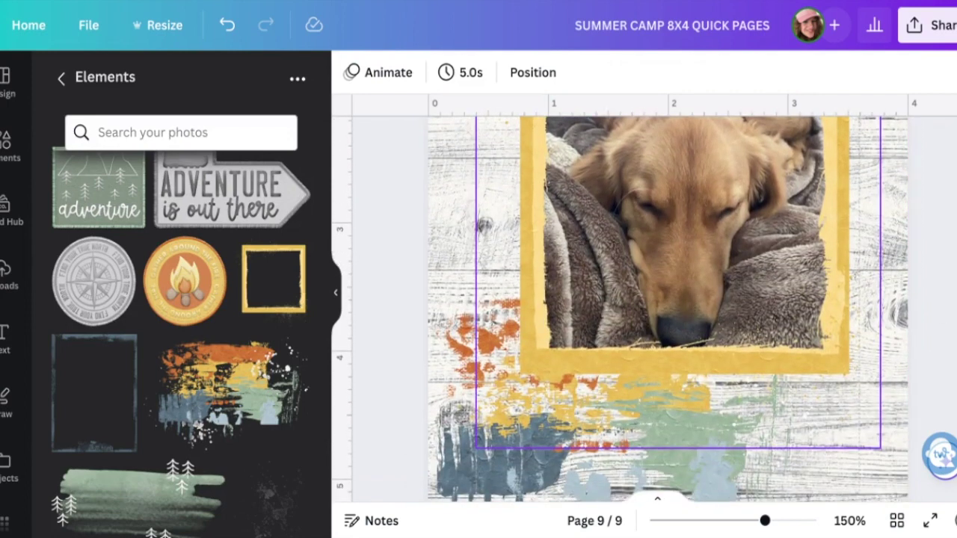
{"action": "scroll", "coordinate": [668, 309], "scroll_direction": "up", "scroll_amount": 2}
{"action": "scroll", "coordinate": [668, 309], "scroll_direction": "down", "scroll_amount": 1}
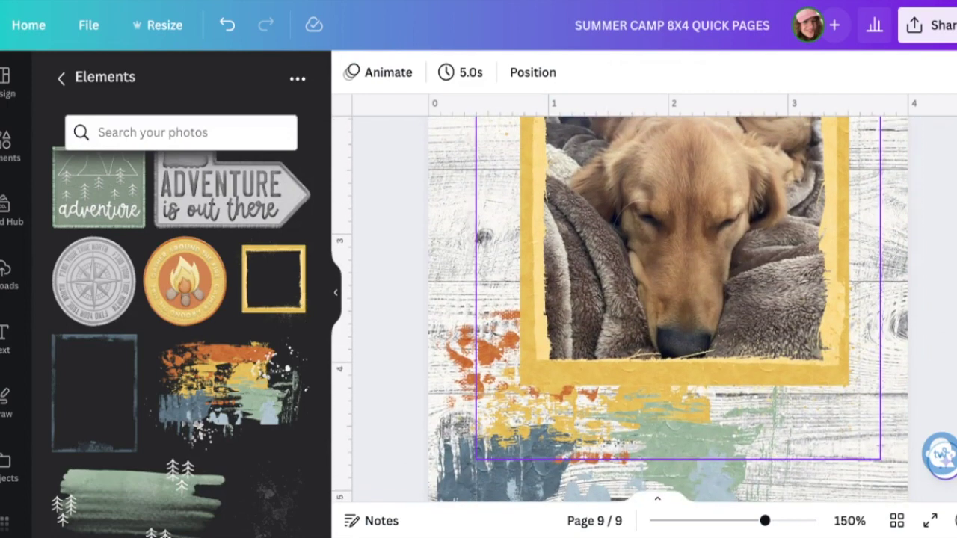
{"action": "scroll", "coordinate": [668, 308], "scroll_direction": "up", "scroll_amount": 1}
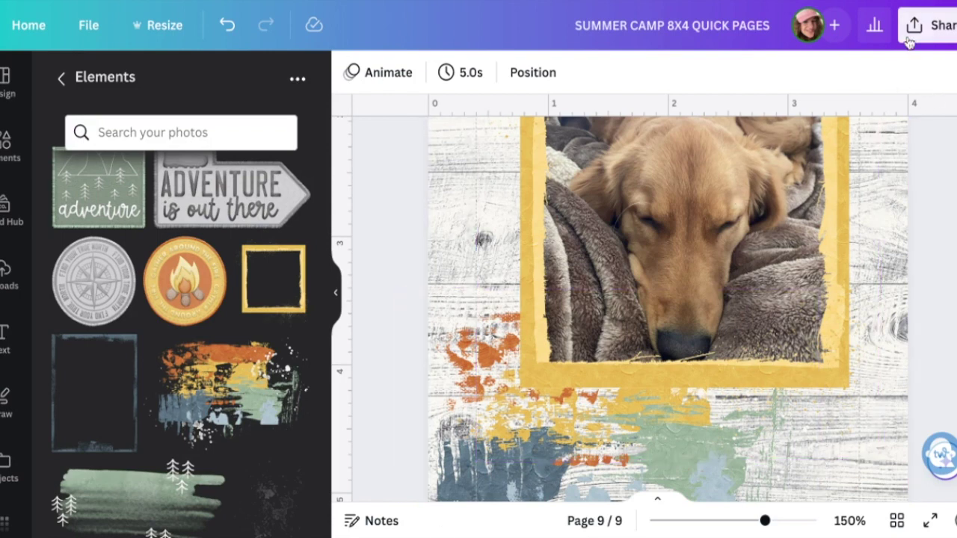
{"action": "left_click", "coordinate": [930, 25]}
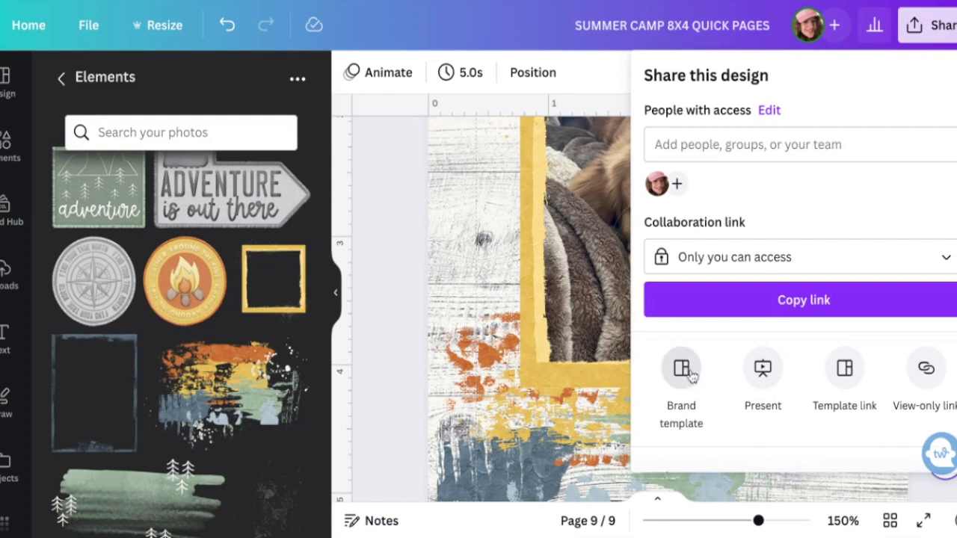
{"action": "scroll", "coordinate": [707, 385], "scroll_direction": "down", "scroll_amount": 3}
{"action": "left_click", "coordinate": [714, 350]}
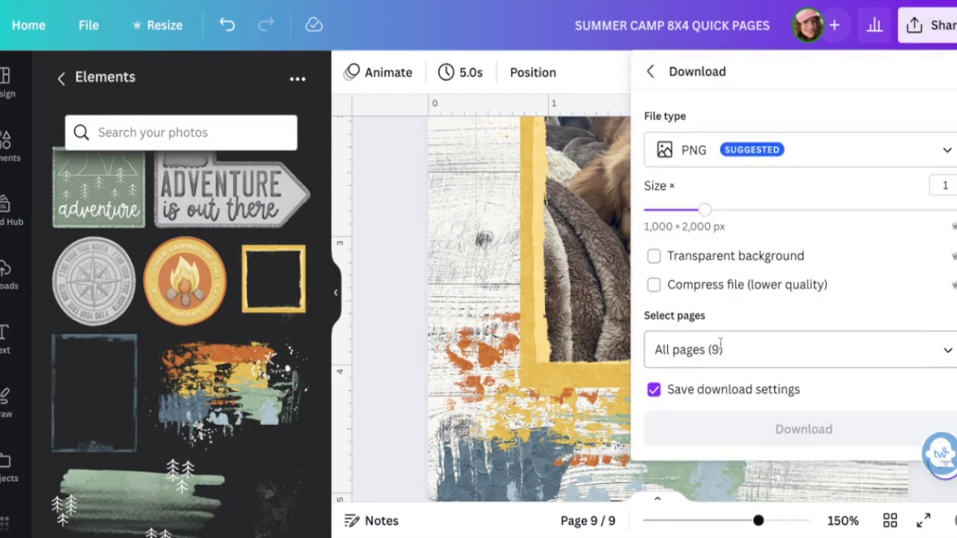
{"action": "left_click", "coordinate": [732, 149]}
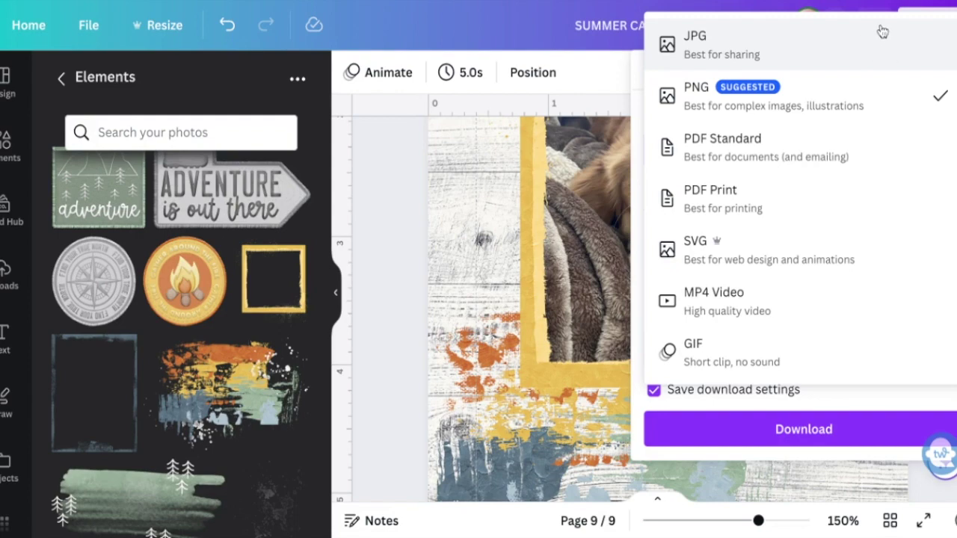
{"action": "left_click", "coordinate": [431, 222]}
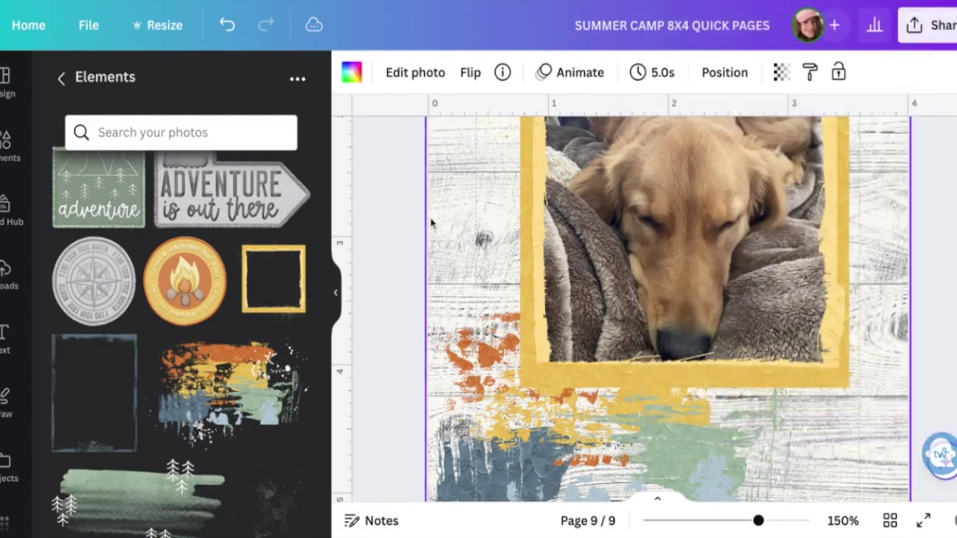
{"action": "scroll", "coordinate": [431, 222], "scroll_direction": "up", "scroll_amount": 3}
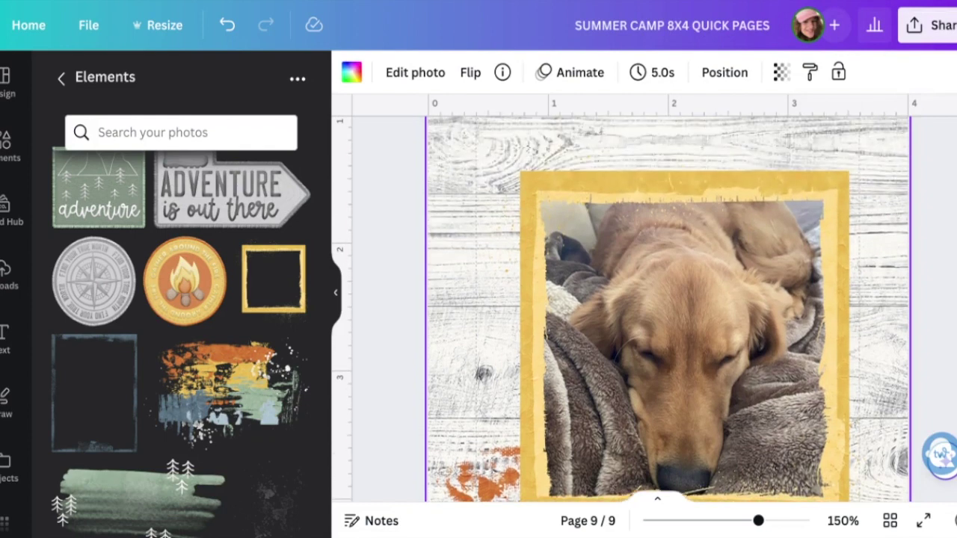
{"action": "scroll", "coordinate": [668, 309], "scroll_direction": "up", "scroll_amount": 1}
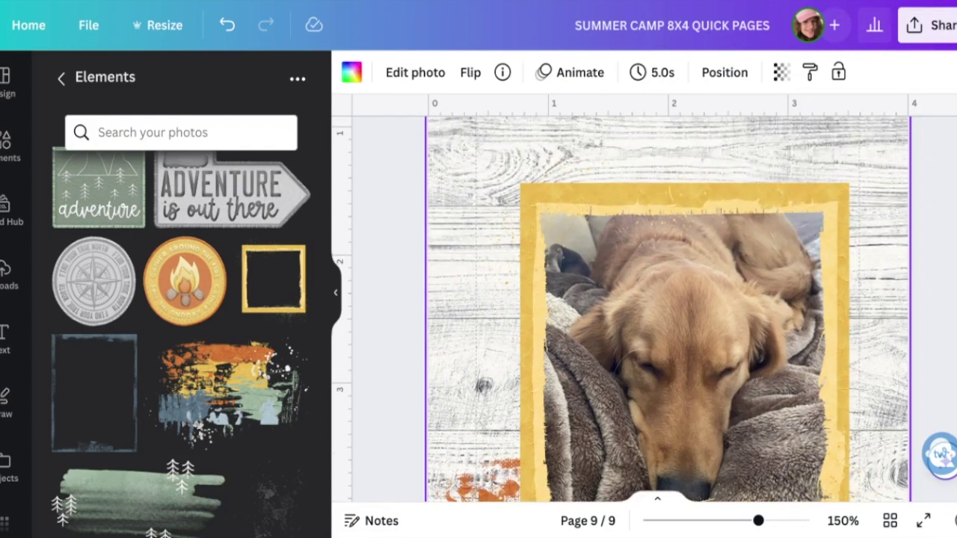
{"action": "scroll", "coordinate": [668, 309], "scroll_direction": "down", "scroll_amount": 2}
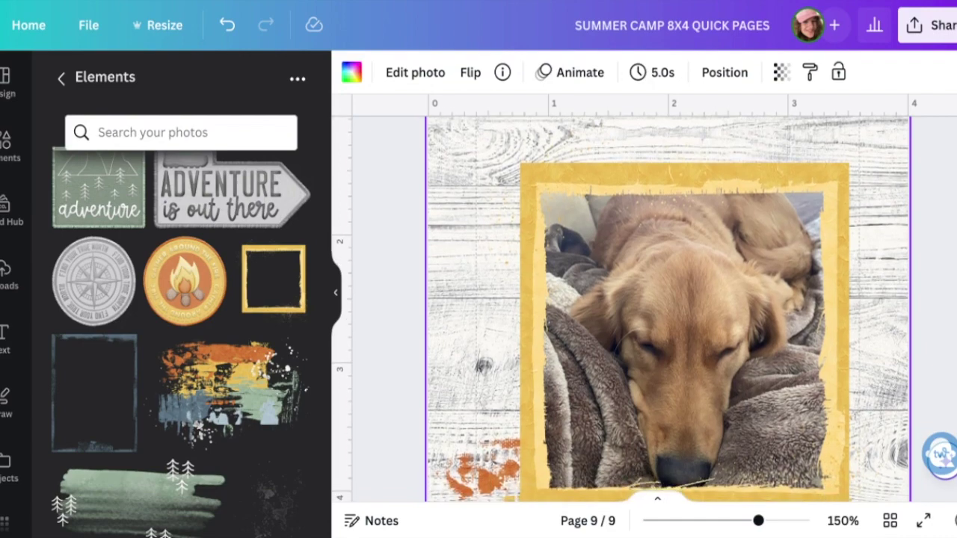